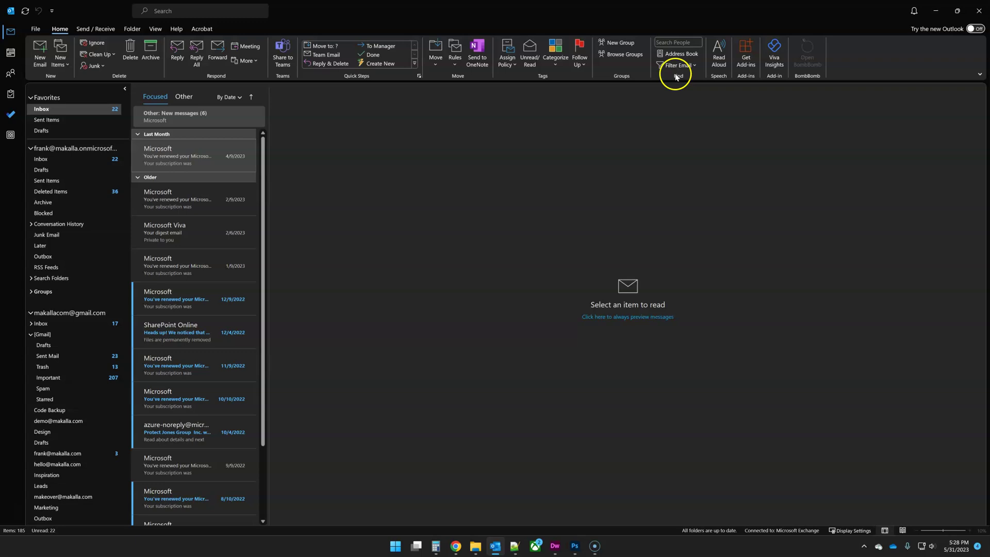
- Switch Outlook's Office theme to Colorful and return to the Gmail inbox
left_click(36, 29)
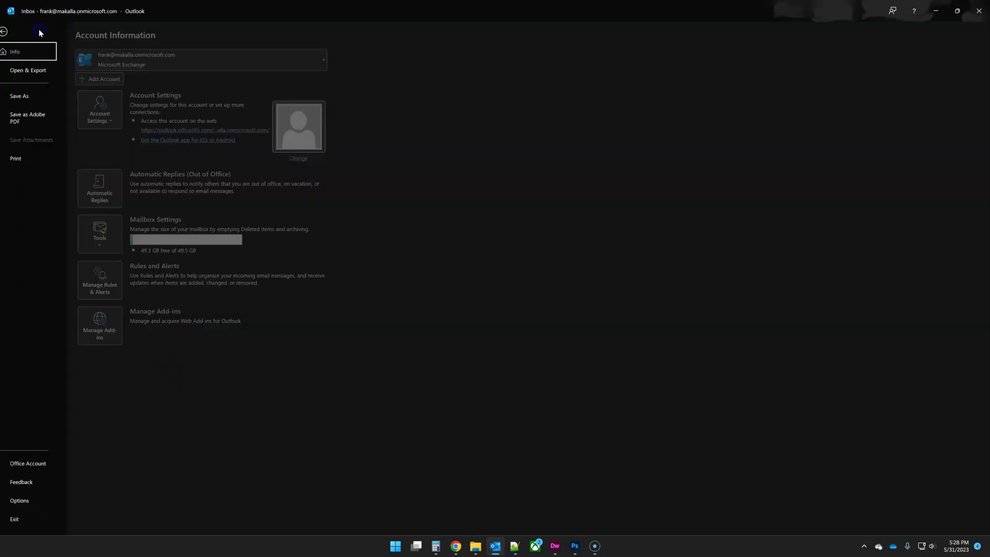
left_click(23, 460)
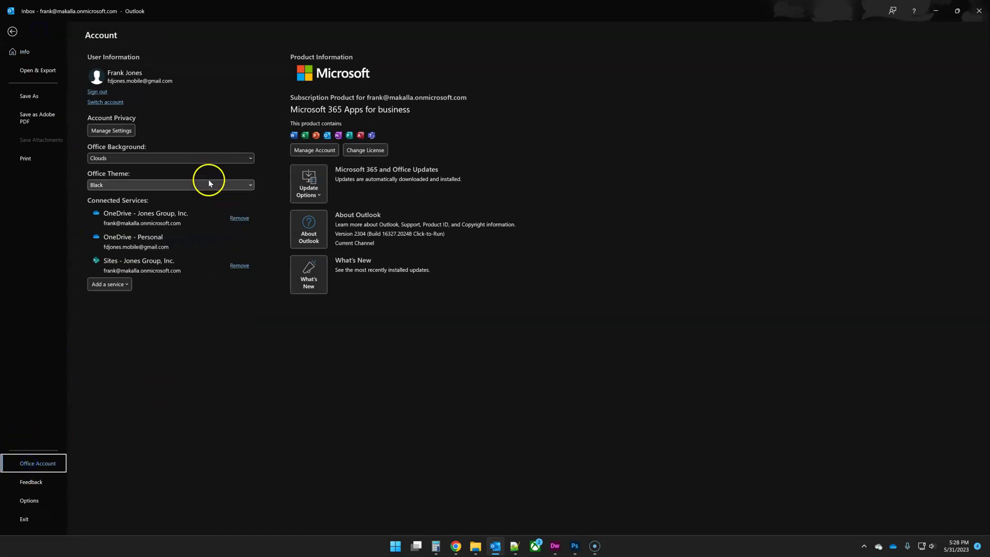
left_click(209, 181)
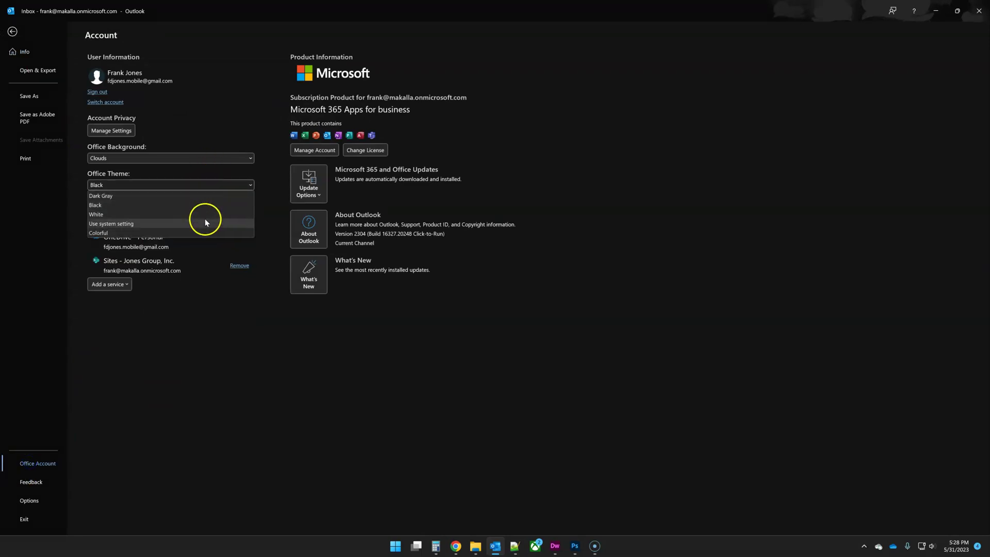
left_click(204, 233)
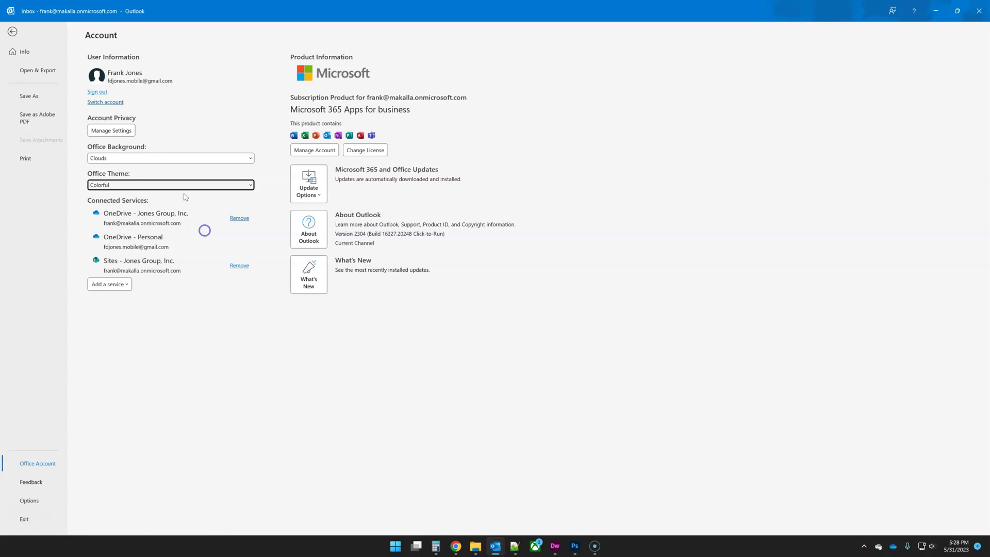
left_click(16, 32)
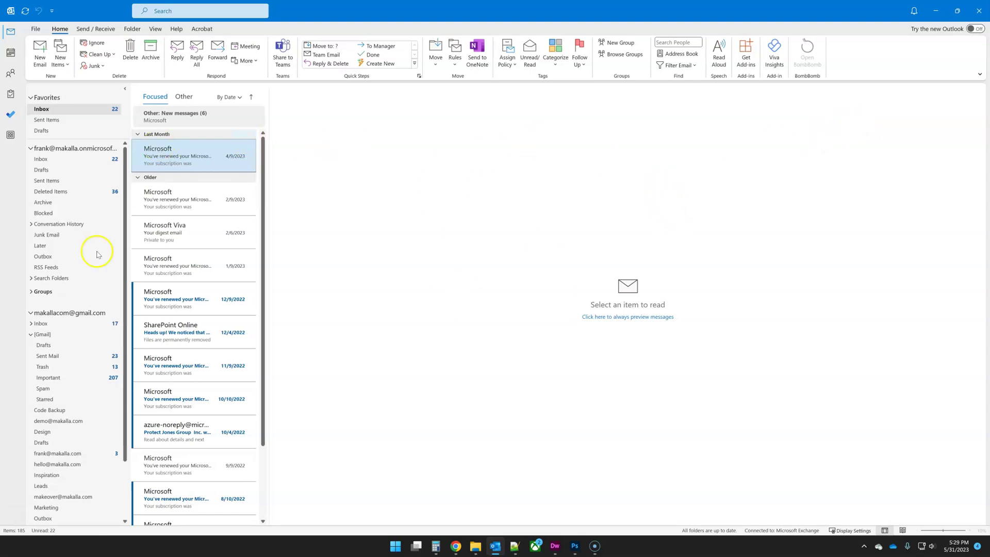
left_click(43, 323)
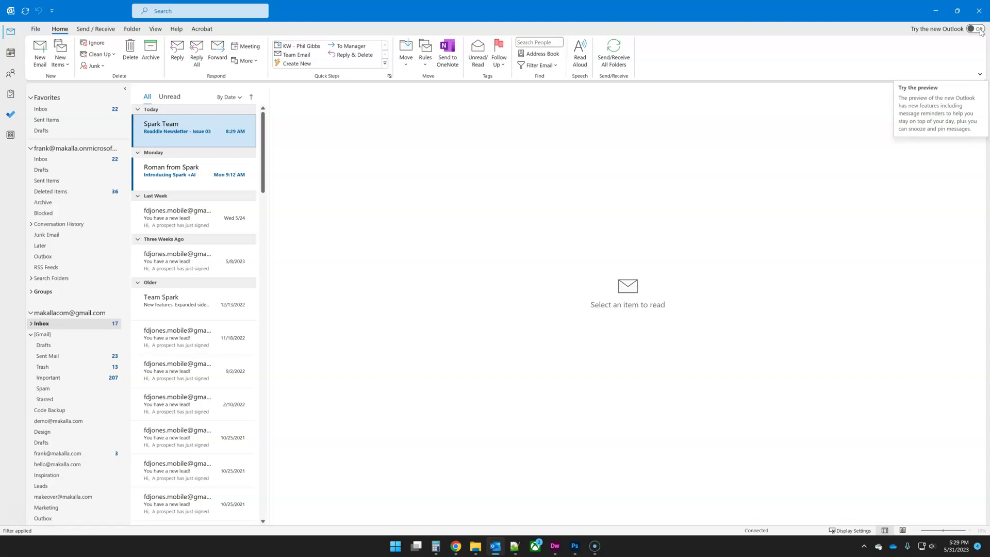
- Turn on the new Outlook preview and confirm switching away from classic Outlook
left_click(980, 30)
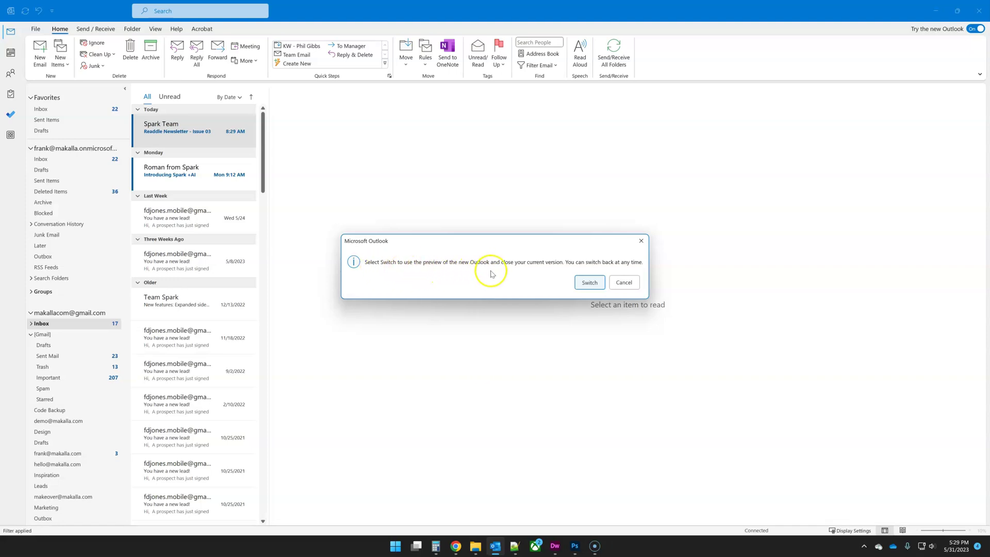
left_click(601, 285)
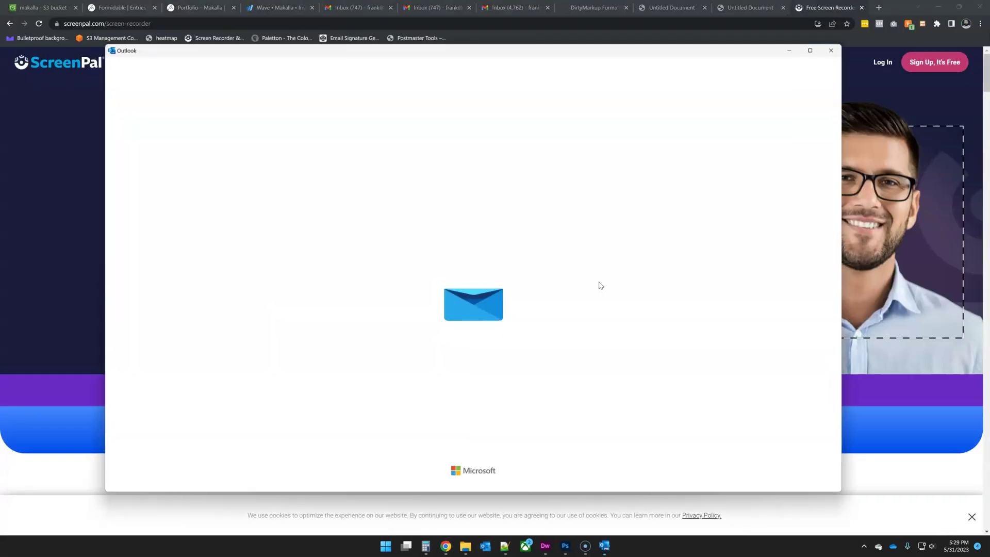
- Get the new Outlook running with its inbox loaded
left_click(524, 190)
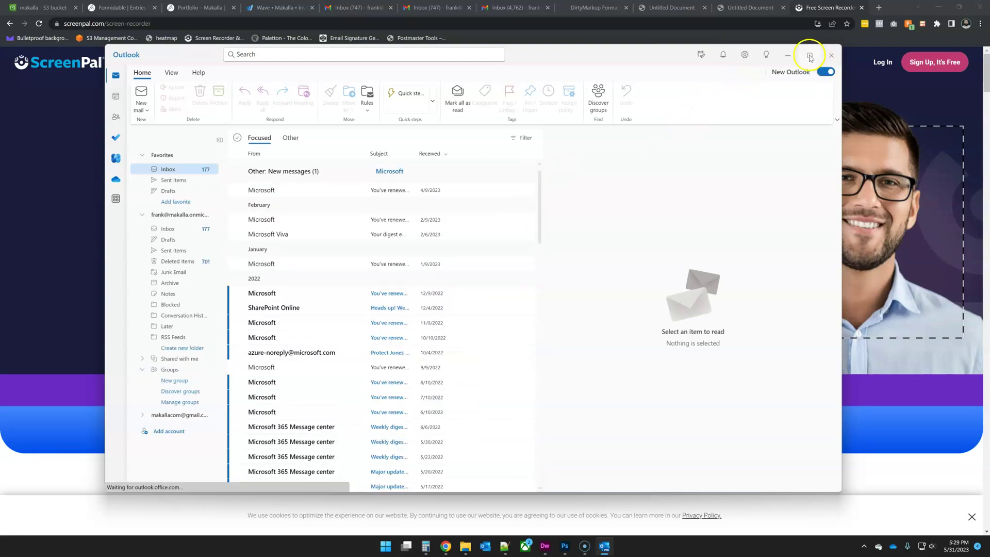
mouse_move(810, 58)
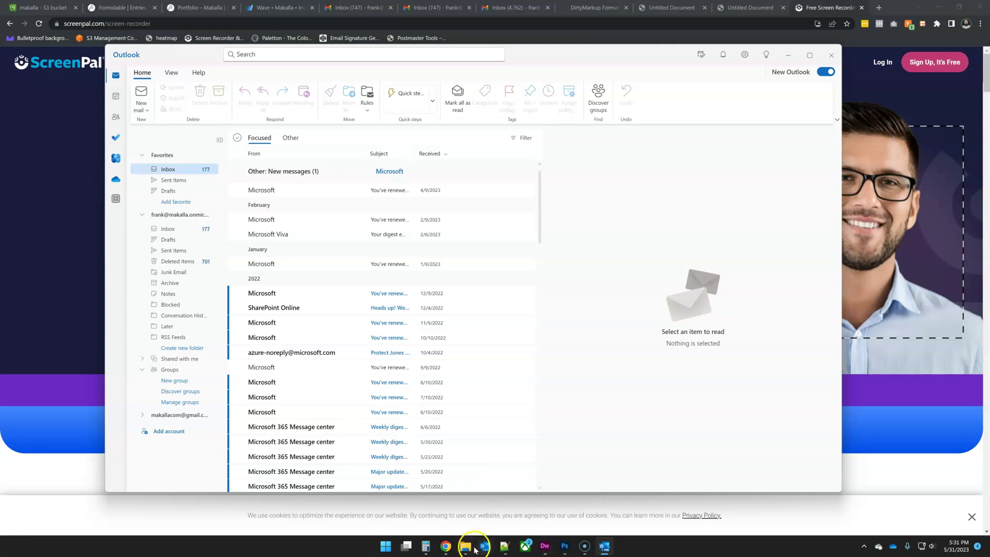
- Bring the Chrome window with the local HTML signature file to the front
mouse_move(445, 546)
left_click(449, 515)
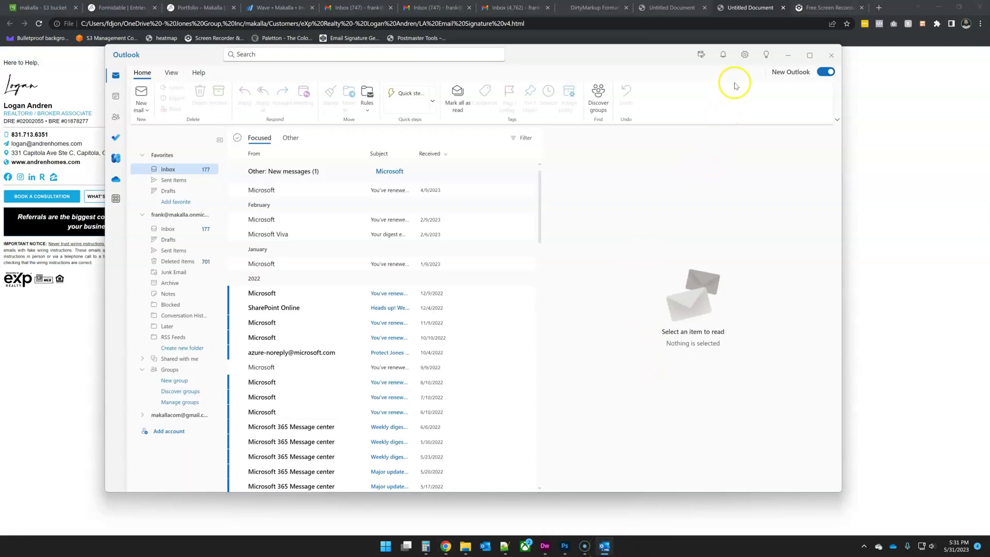
- Open the full Outlook settings on the Signatures page and list the available accounts
left_click(745, 57)
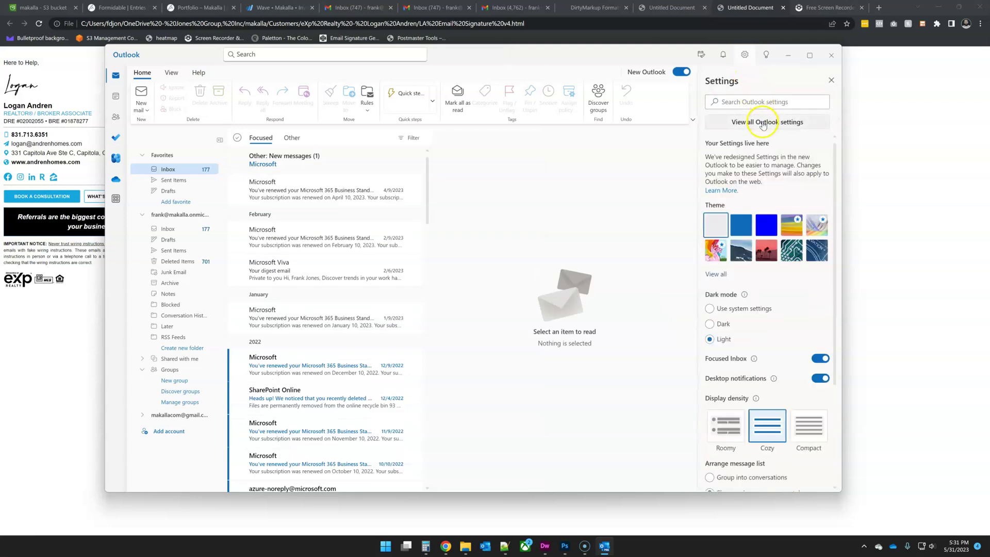
left_click(763, 123)
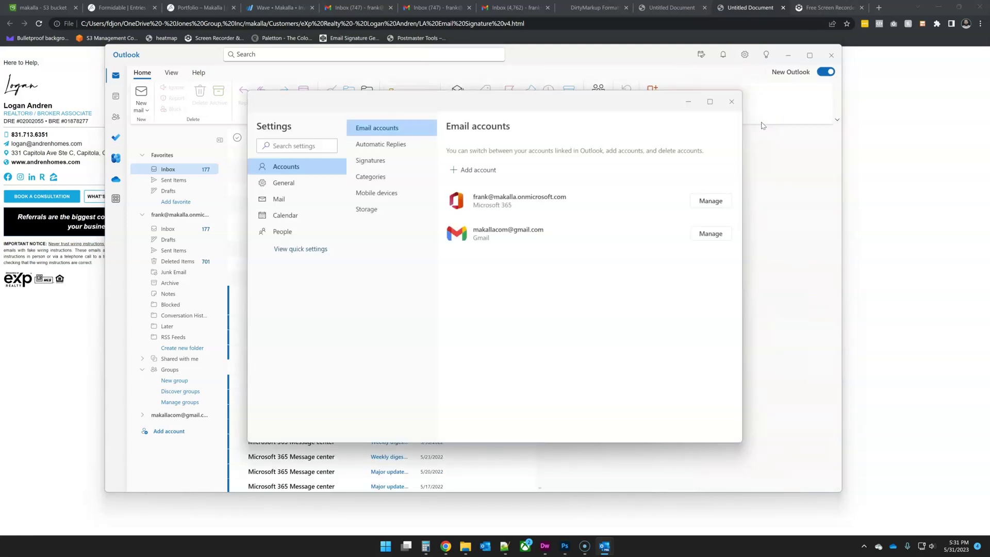
left_click(376, 162)
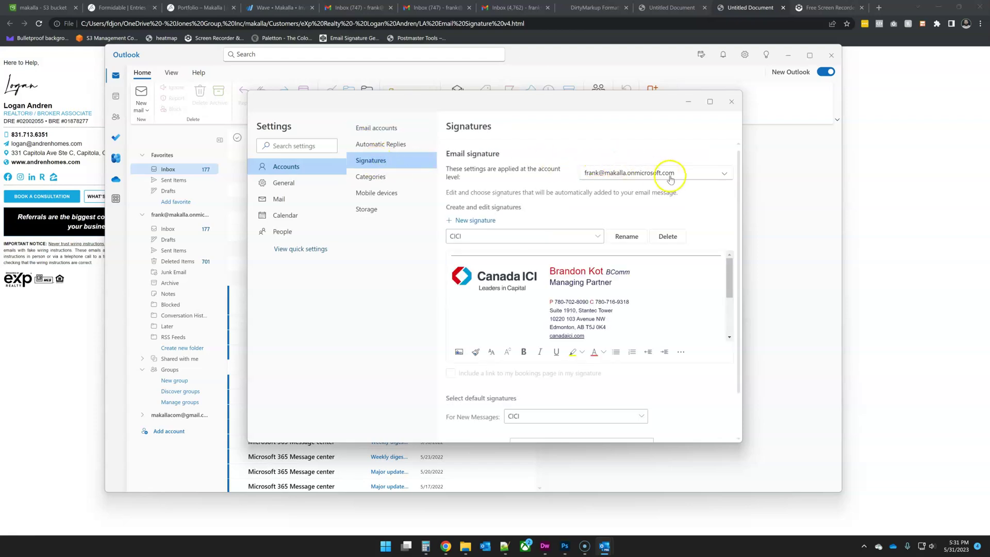
left_click(671, 178)
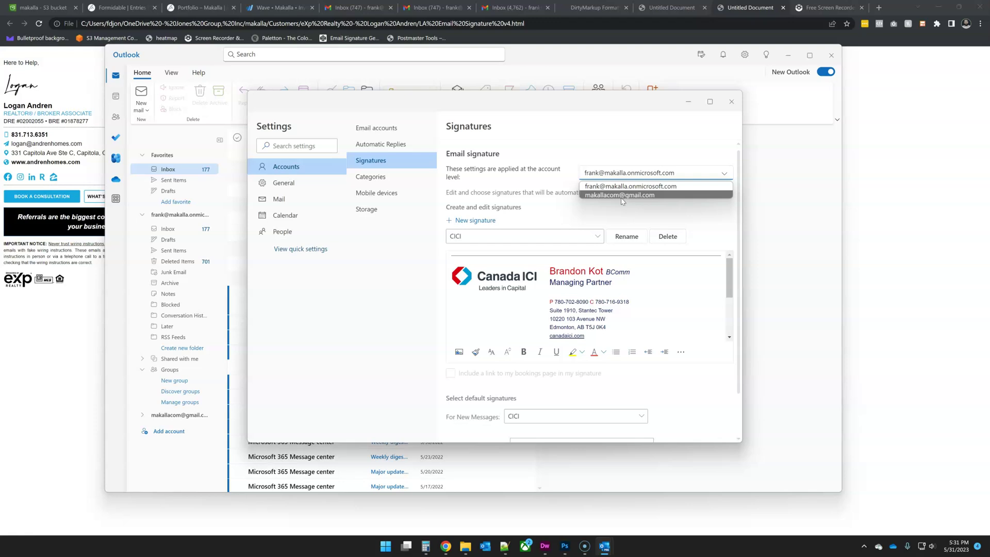
- Apply the signature to the Gmail account and name it 'Test'
left_click(621, 195)
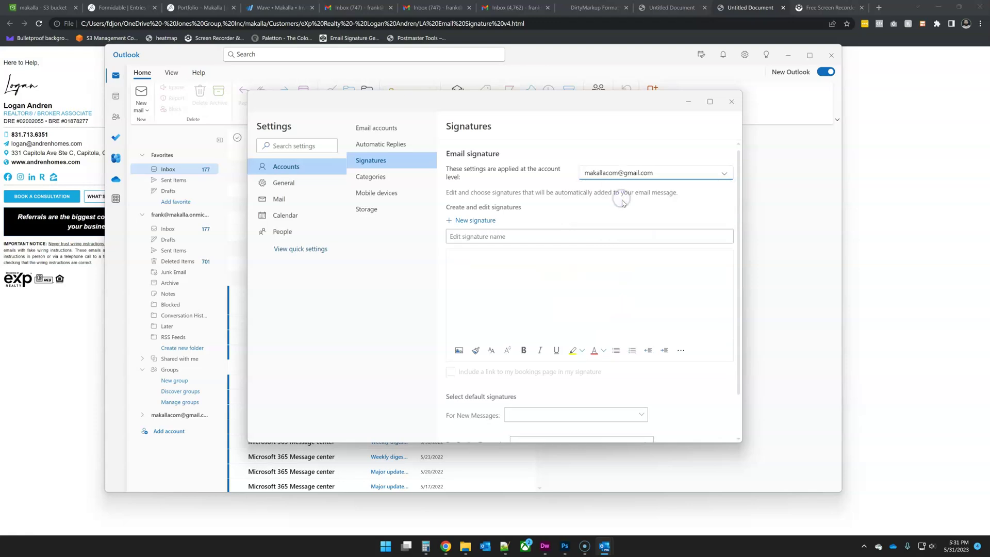
left_click(525, 238)
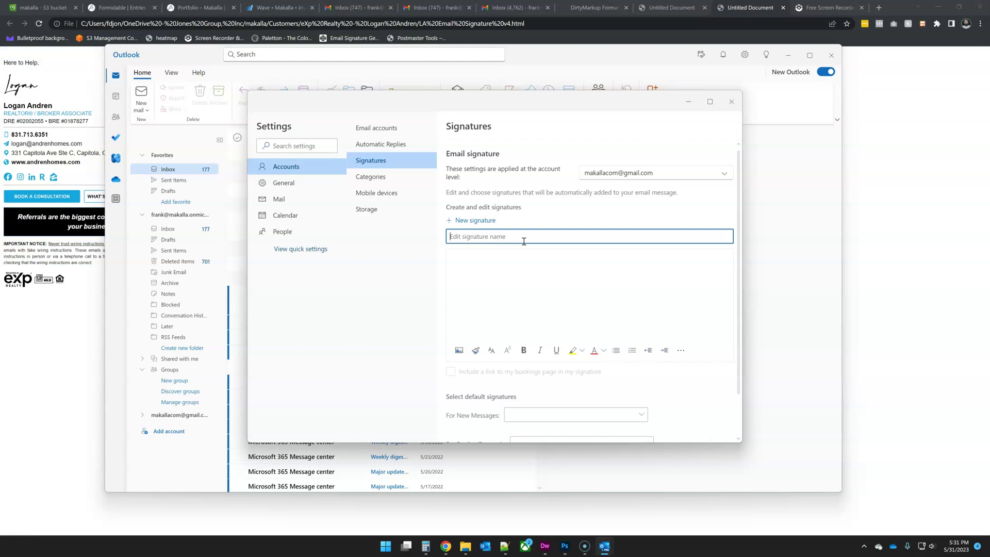
type("Test")
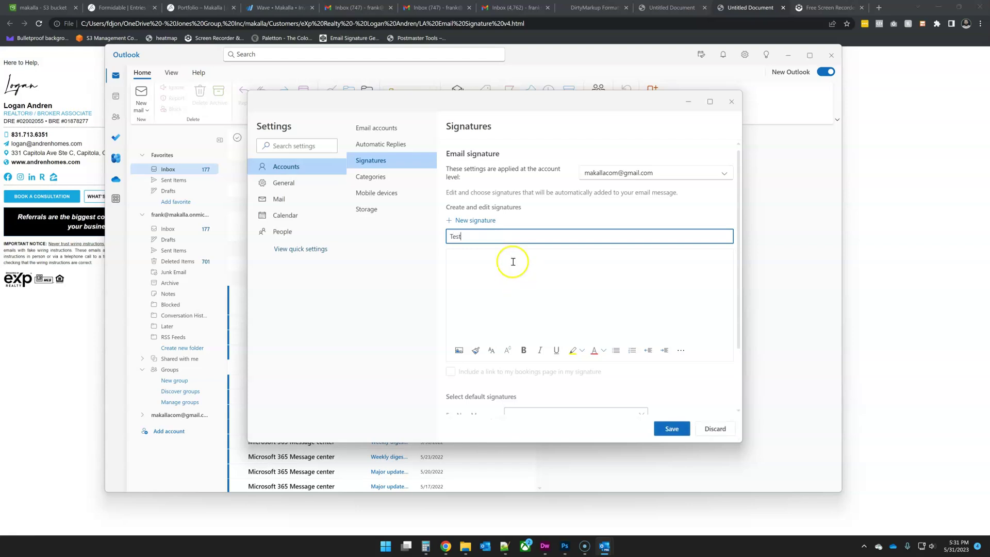
- Paste the copied HTML email signature into the empty signature body
left_click(512, 261)
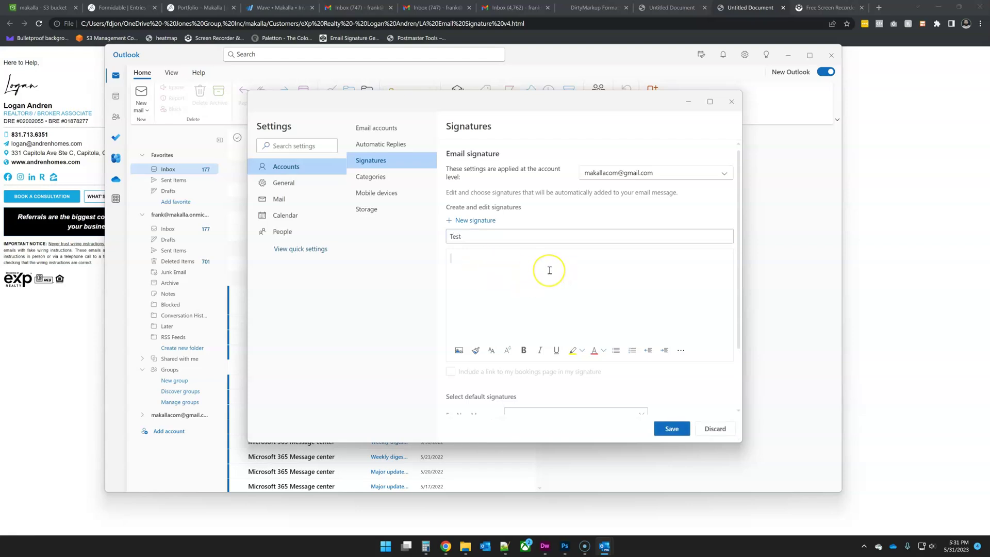
key("ctrl+v")
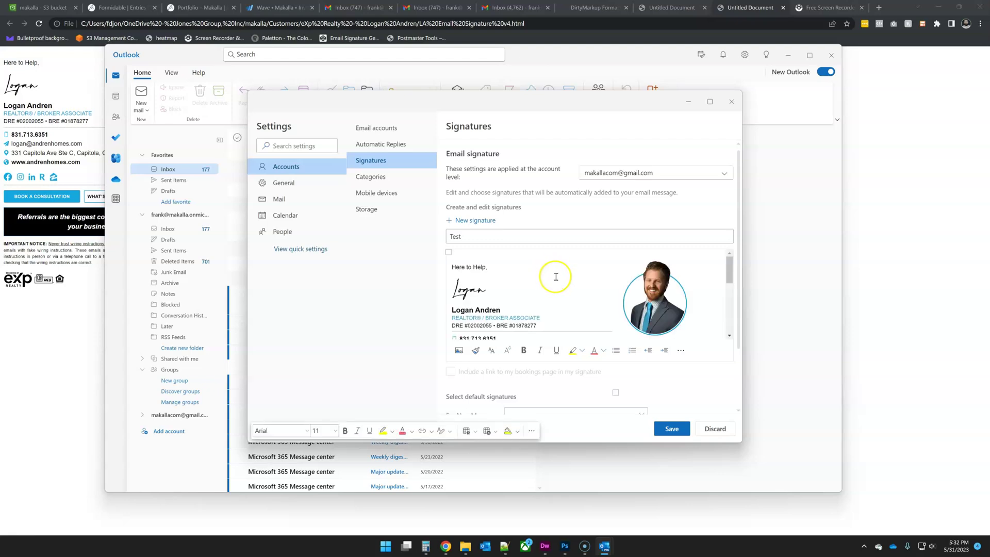
scroll(556, 277, "down", 3)
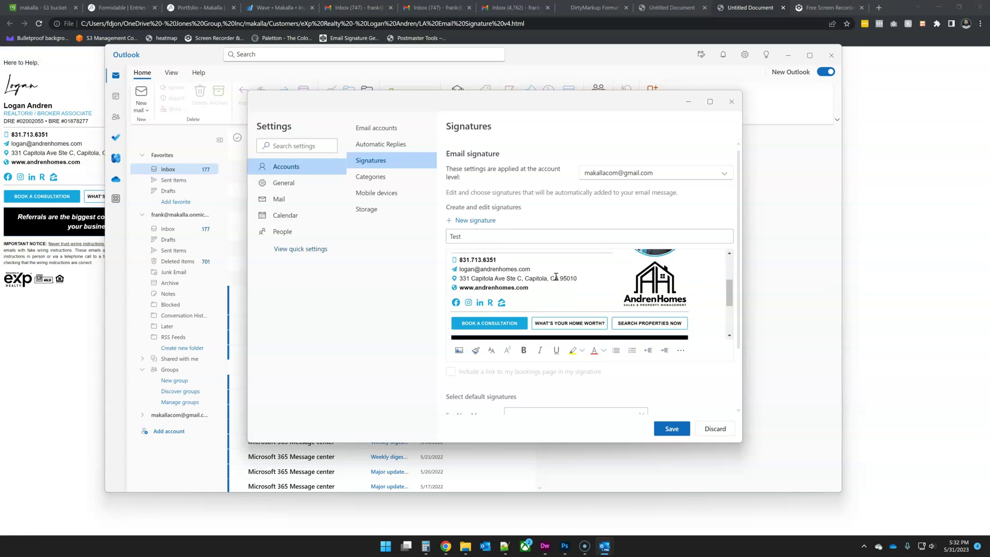
scroll(556, 278, "down", 2)
left_click(531, 288)
scroll(532, 290, "up", 3)
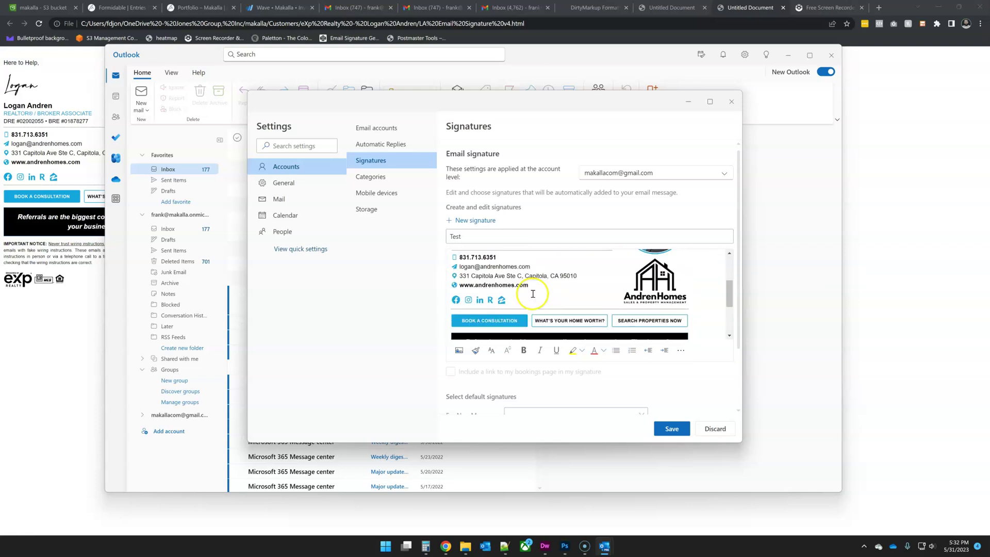
scroll(682, 397, "down", 3)
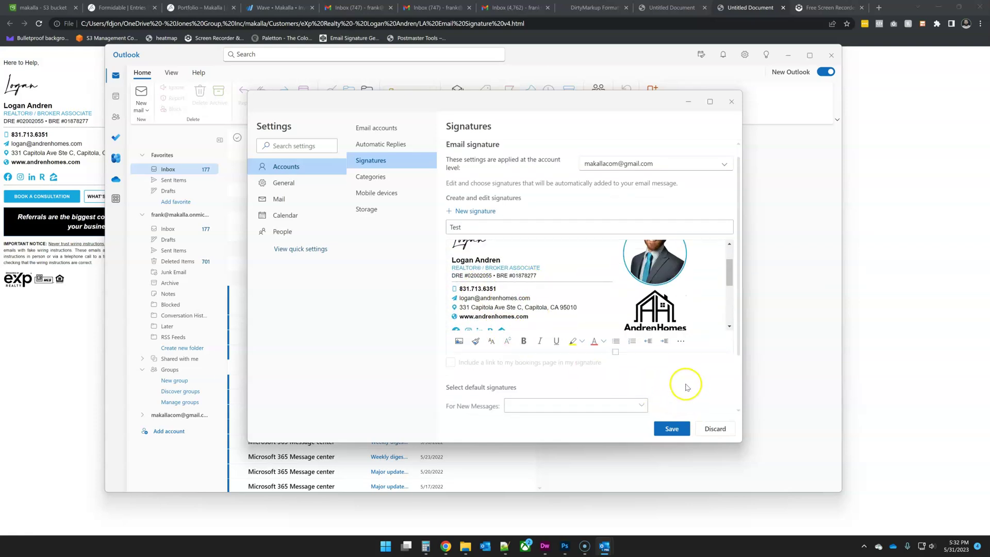
left_click(642, 341)
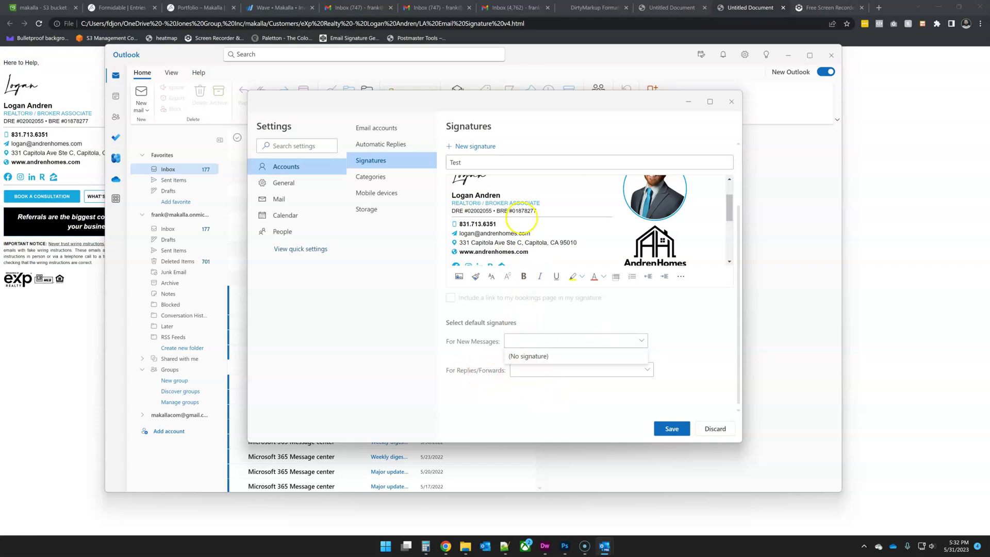
- Save the Test signature and make it the default for new messages and replies/forwards
left_click(673, 430)
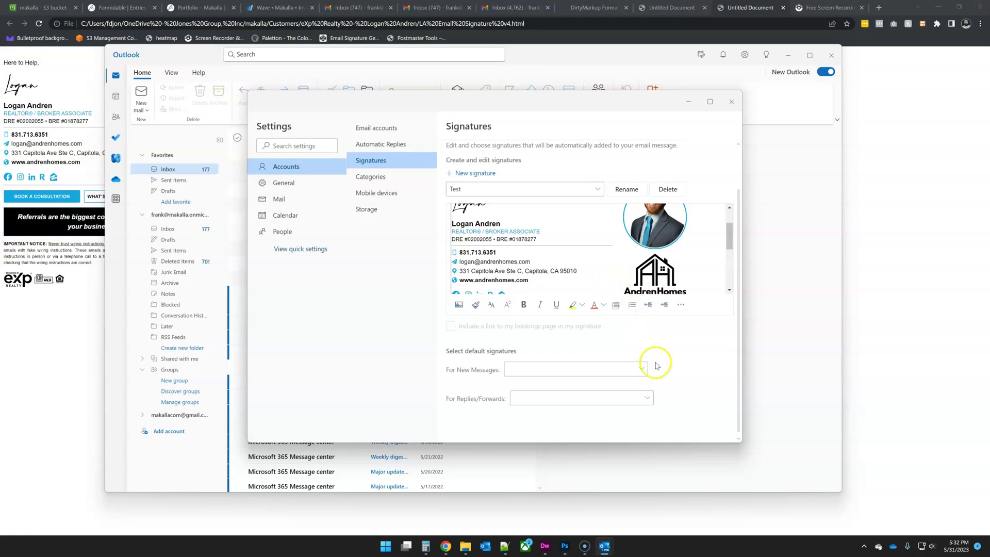
scroll(665, 330, "down", 5)
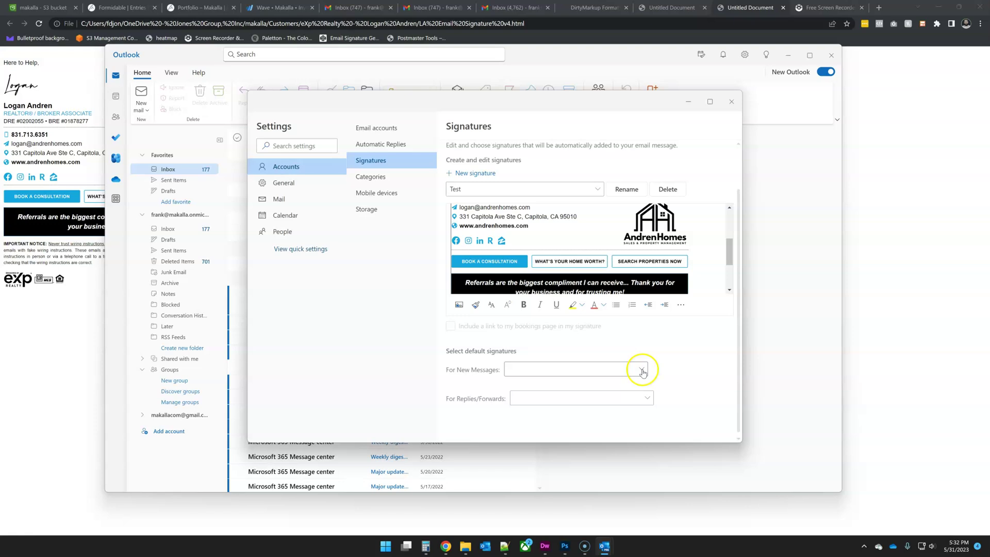
left_click(642, 373)
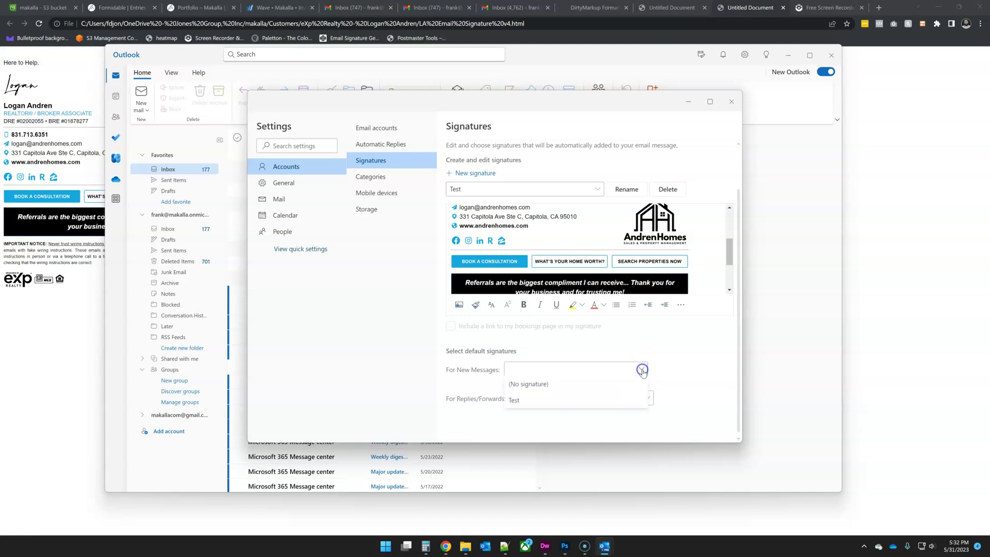
left_click(585, 399)
left_click(647, 398)
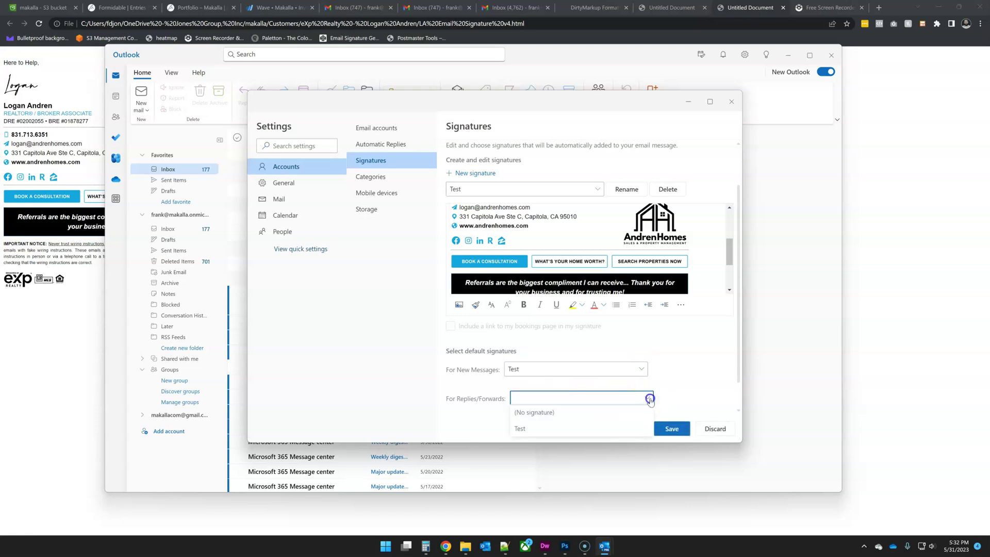
left_click(601, 430)
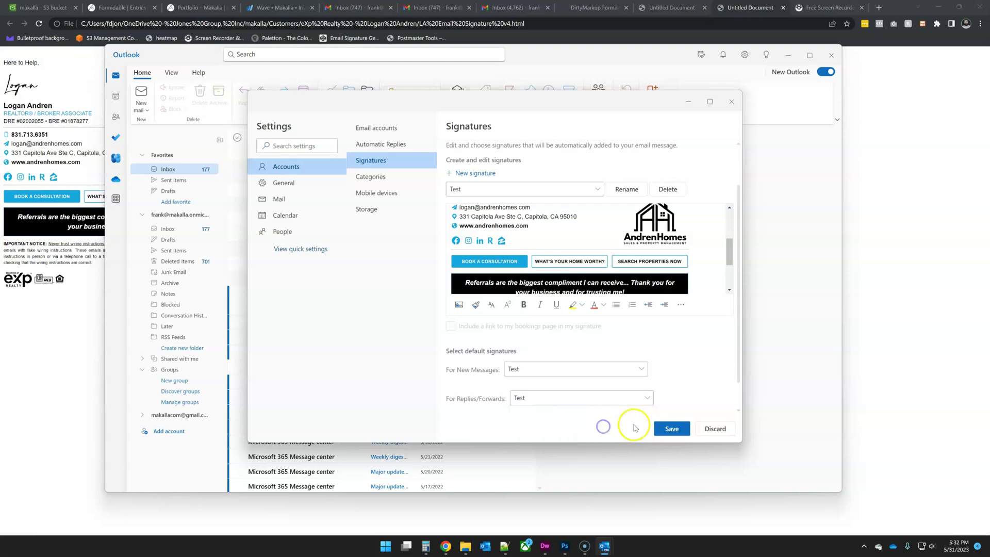
- Save the default signature choices and close Settings
left_click(674, 430)
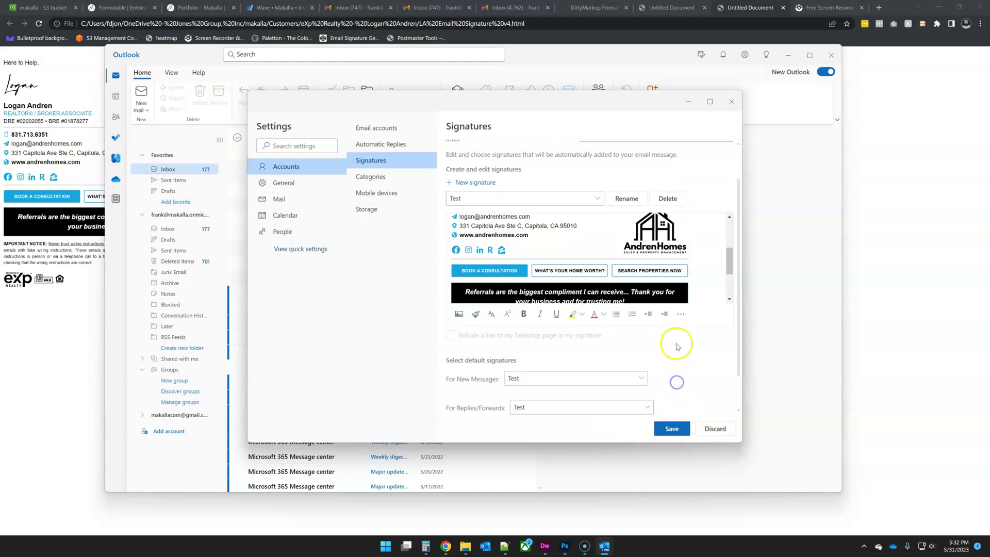
scroll(517, 268, "up", 1)
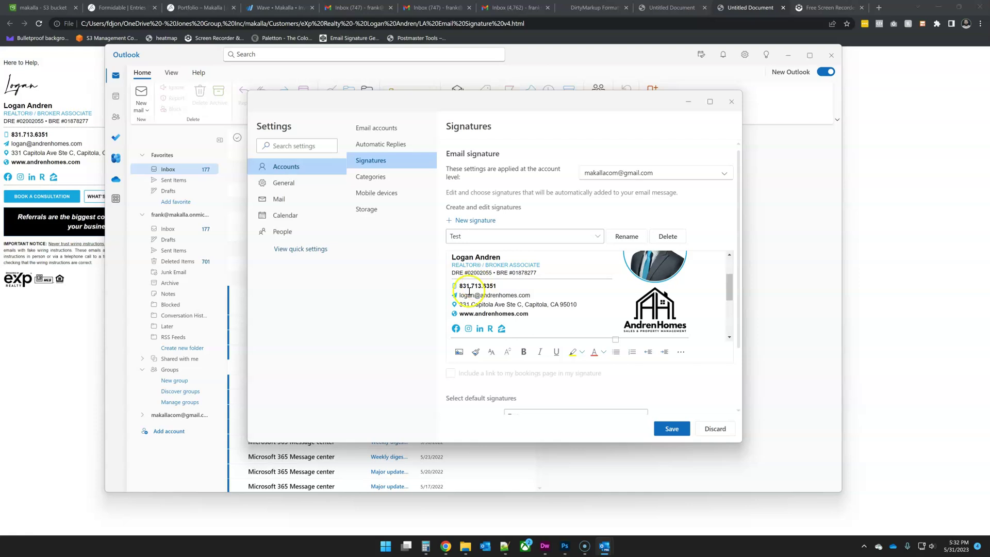
left_click(671, 428)
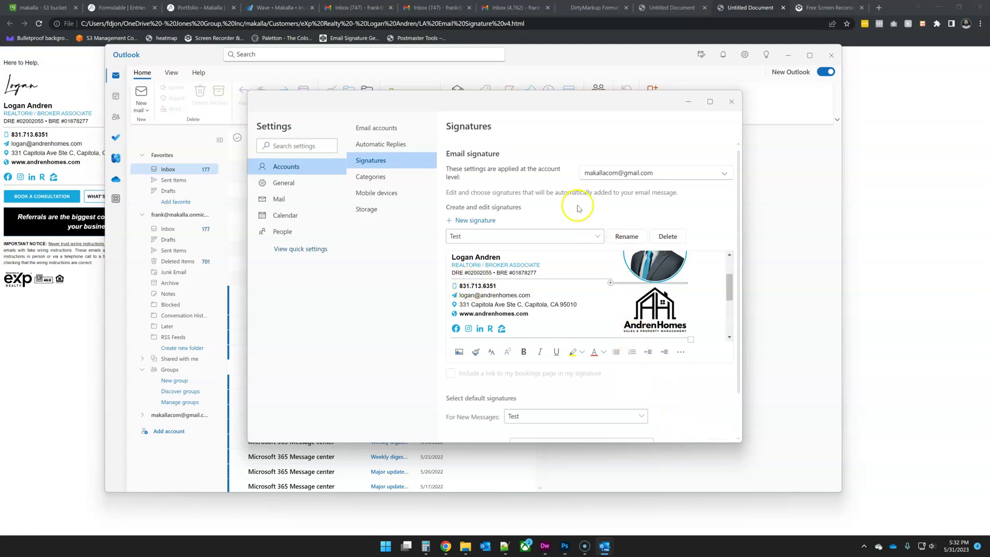
left_click(731, 105)
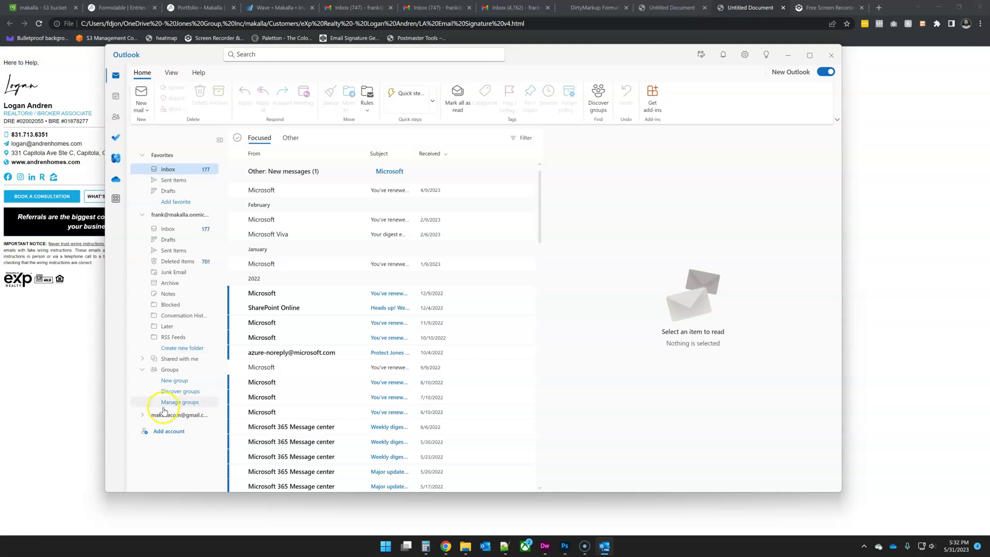
- Open the Gmail account's inbox and start a new email
left_click(144, 416)
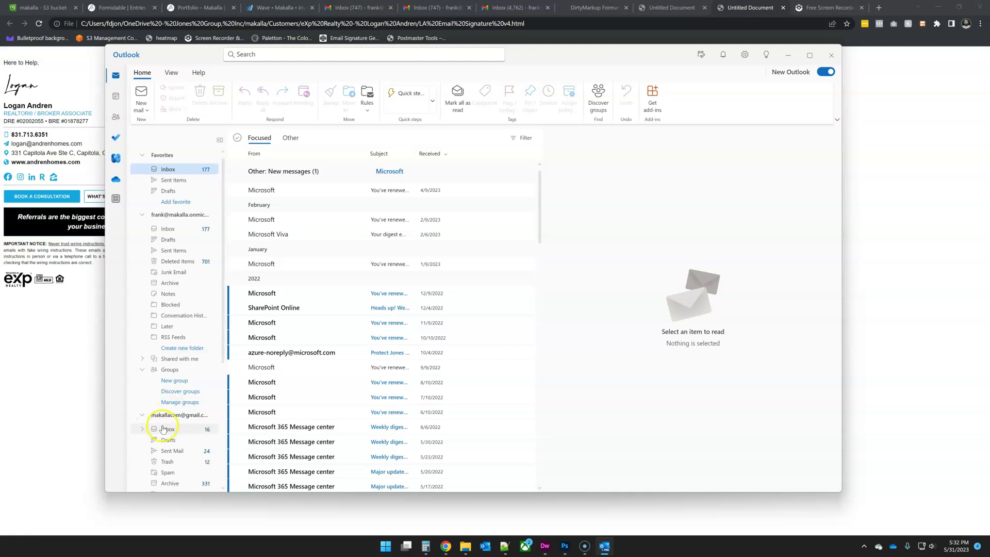
left_click(168, 429)
left_click(140, 94)
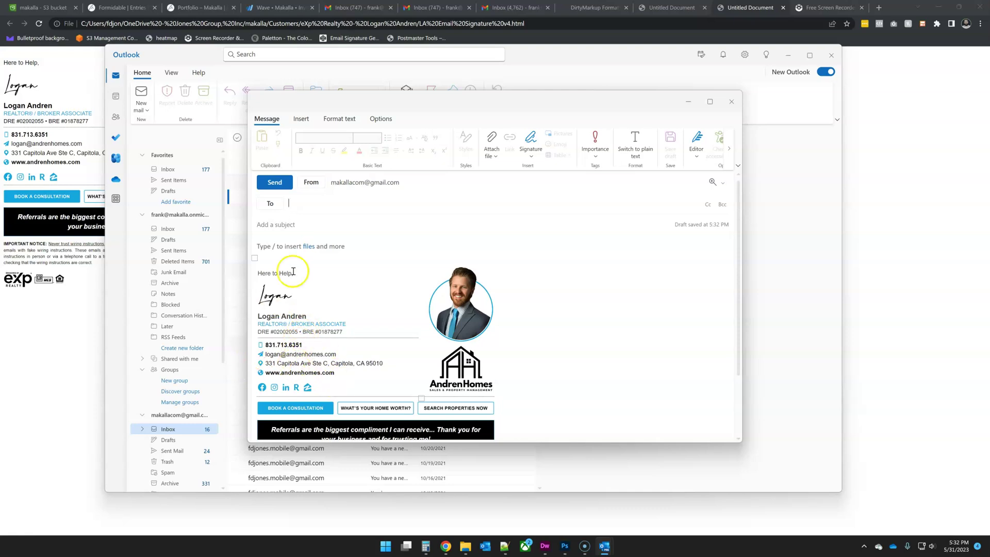
- Address the email to your work and Gmail addresses, subject 'Test', and send it
type("fra")
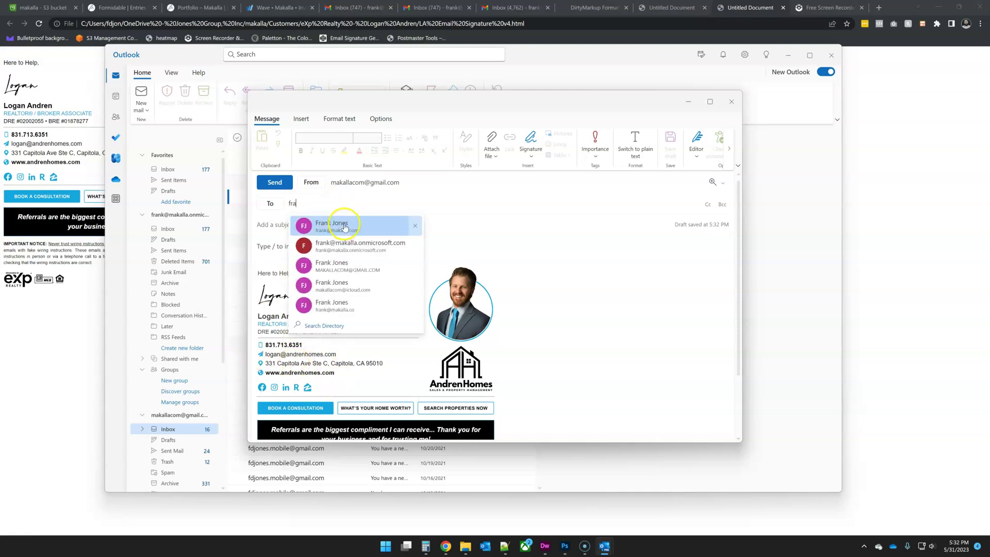
left_click(345, 227)
type("fra")
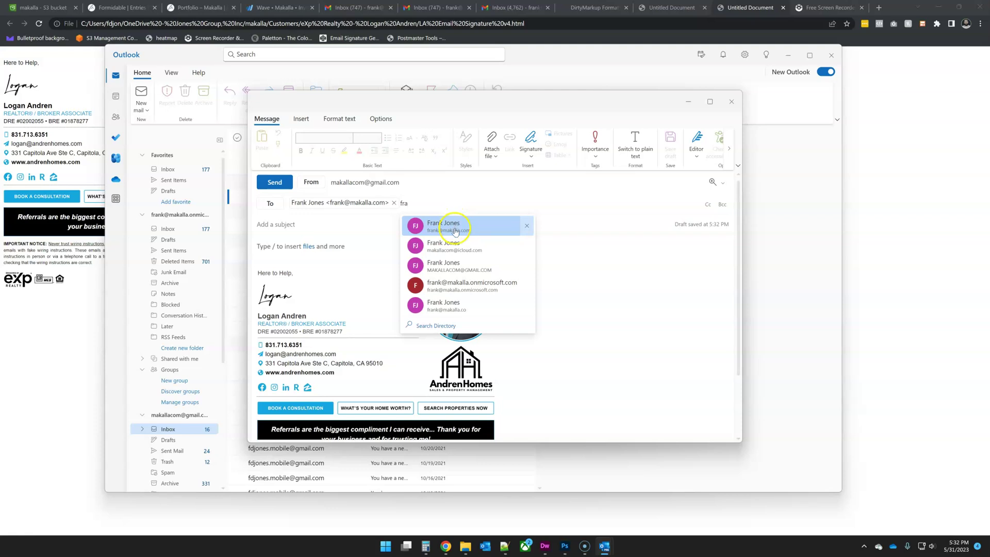
left_click(456, 265)
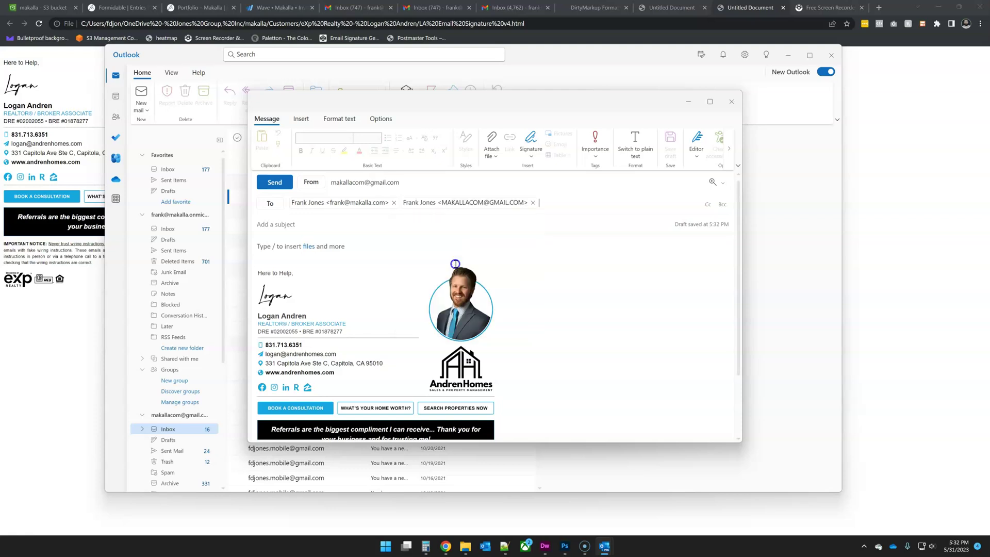
left_click(342, 220)
type("Test")
left_click(275, 183)
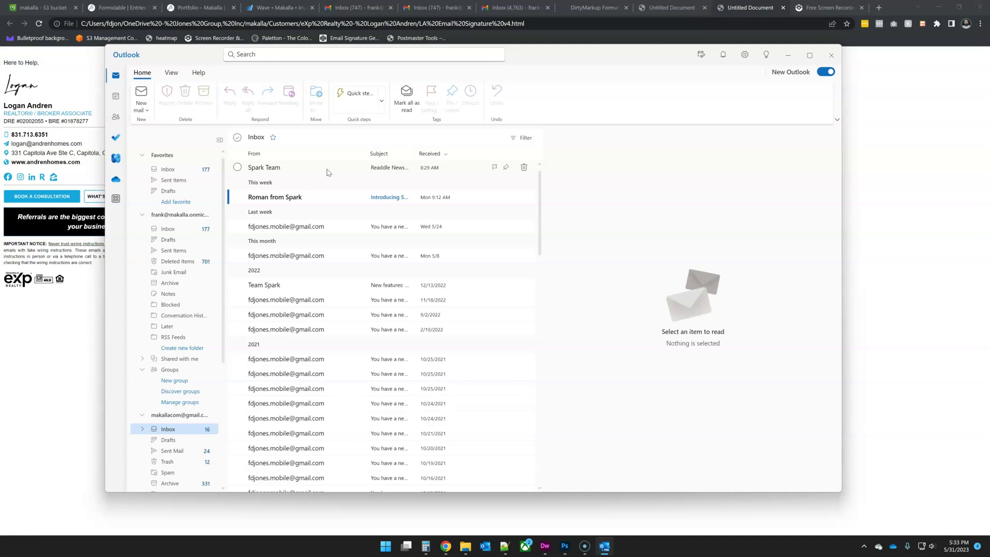
- Open the received Test email and inspect the phone number in its signature
left_click(327, 167)
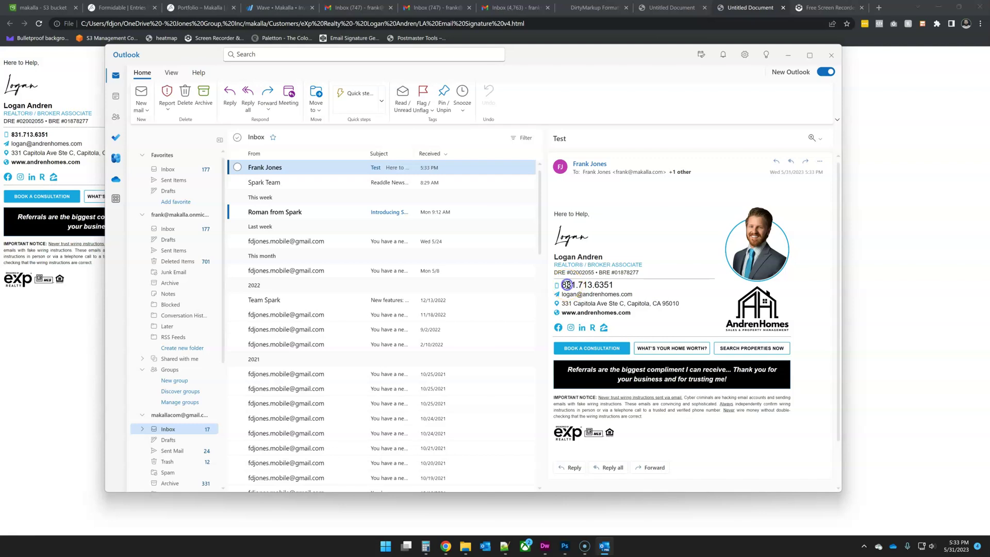
double_click(567, 284)
left_click(565, 285)
left_click(601, 285)
left_click(591, 283)
left_click(578, 285)
left_click(582, 284)
- Delete the test email, reopen the Signatures settings, and select the signature's phone number
left_click(523, 167)
left_click(746, 55)
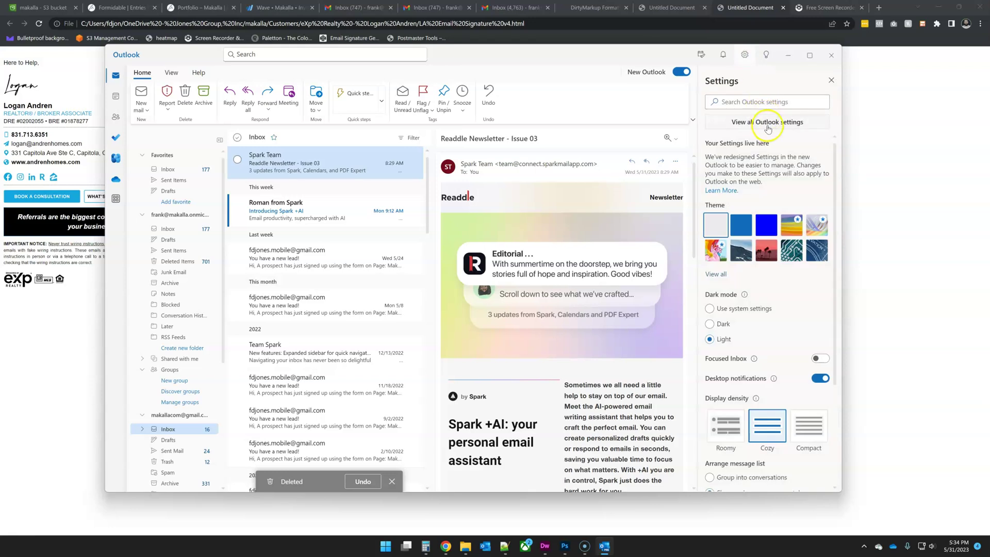
left_click(768, 125)
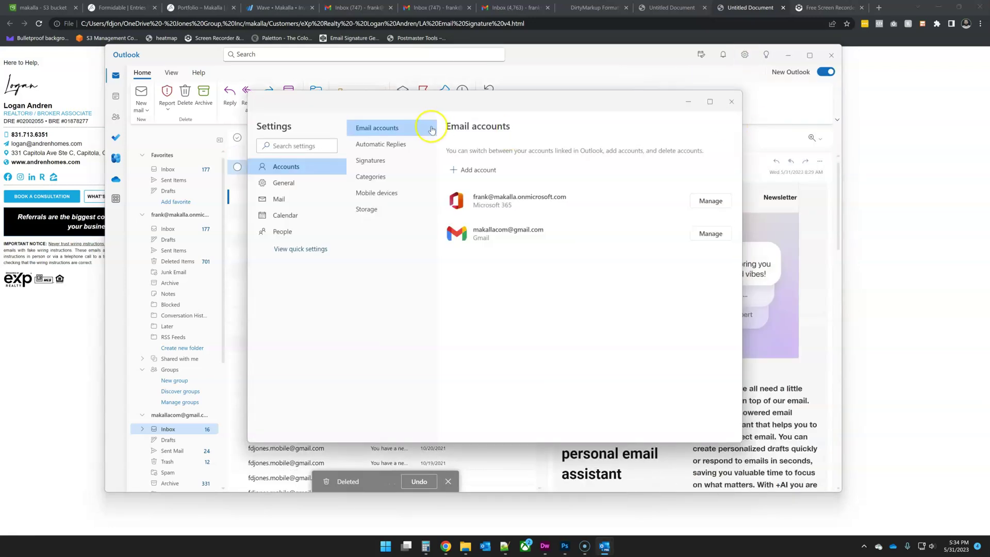
left_click(390, 164)
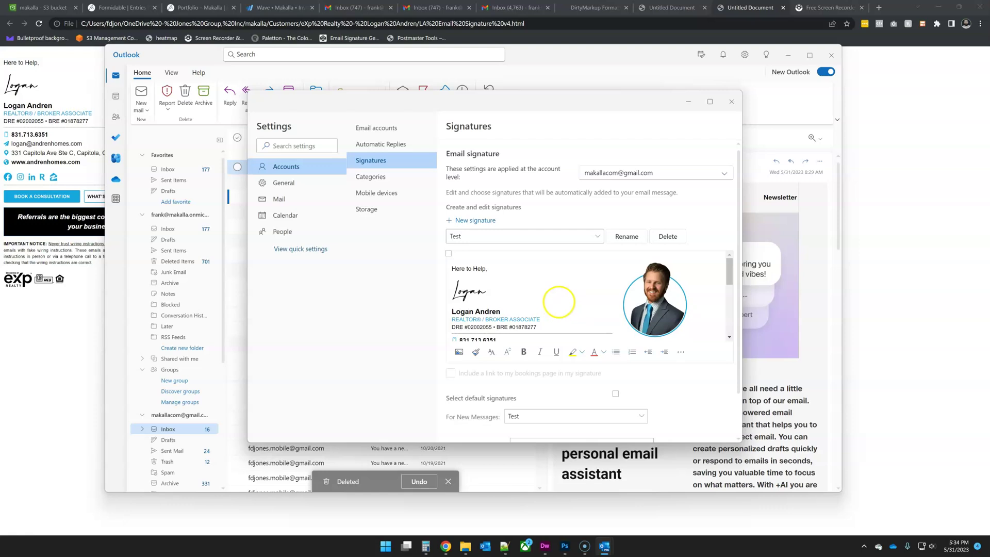
scroll(563, 298, "down", 1)
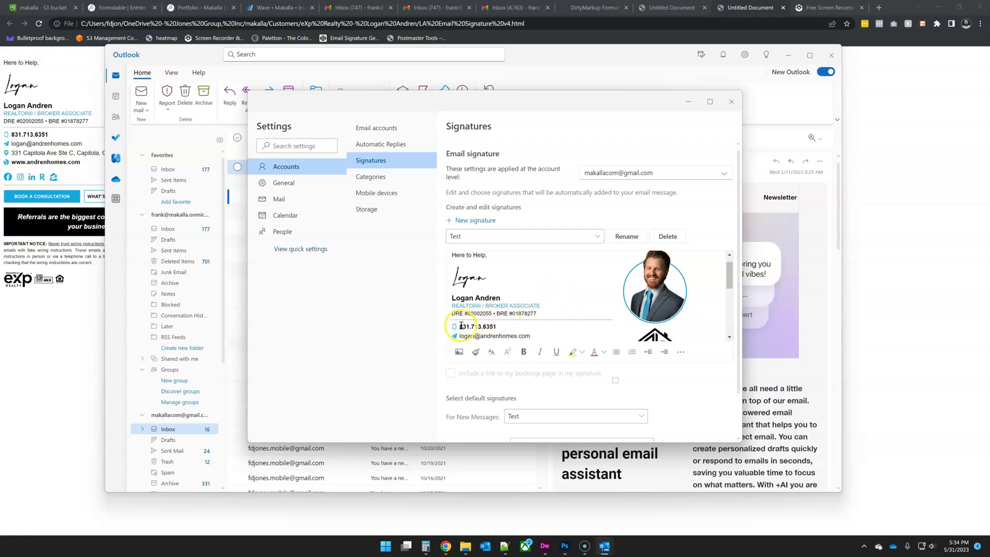
left_click_drag(462, 326, 497, 326)
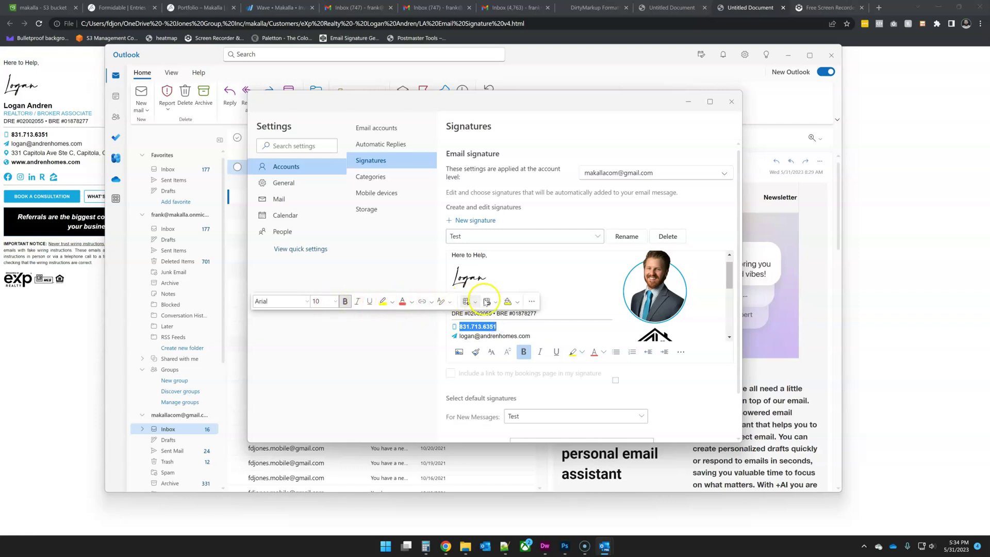
left_click(423, 302)
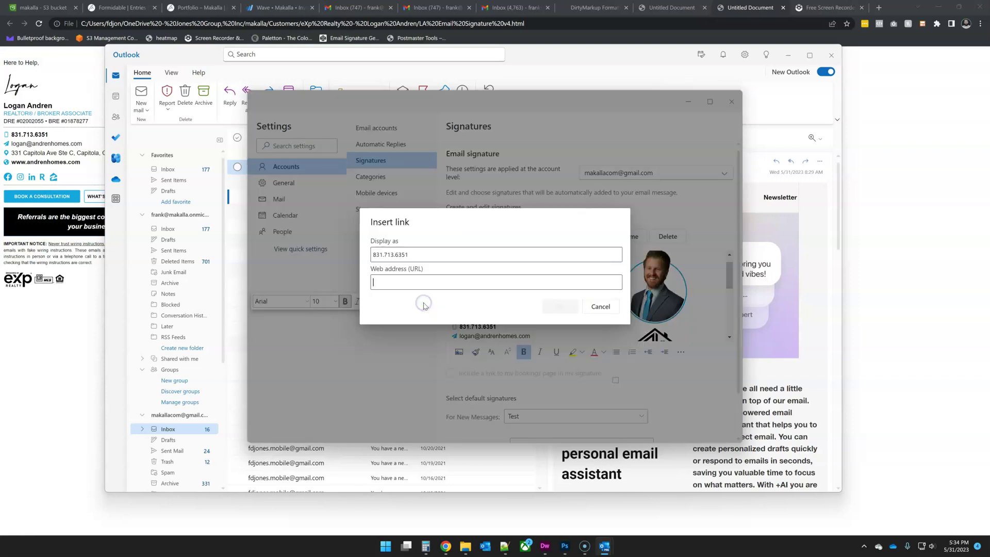
left_click(410, 285)
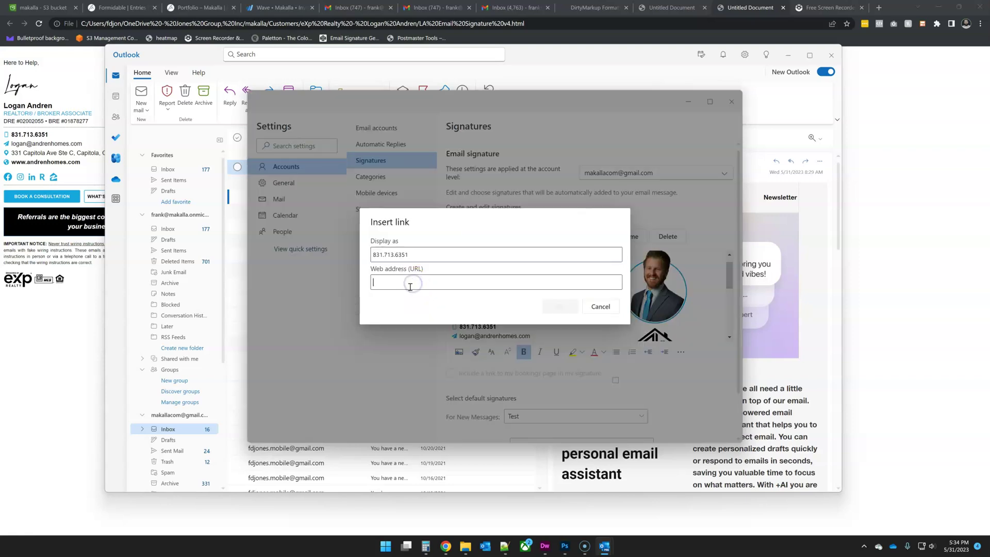
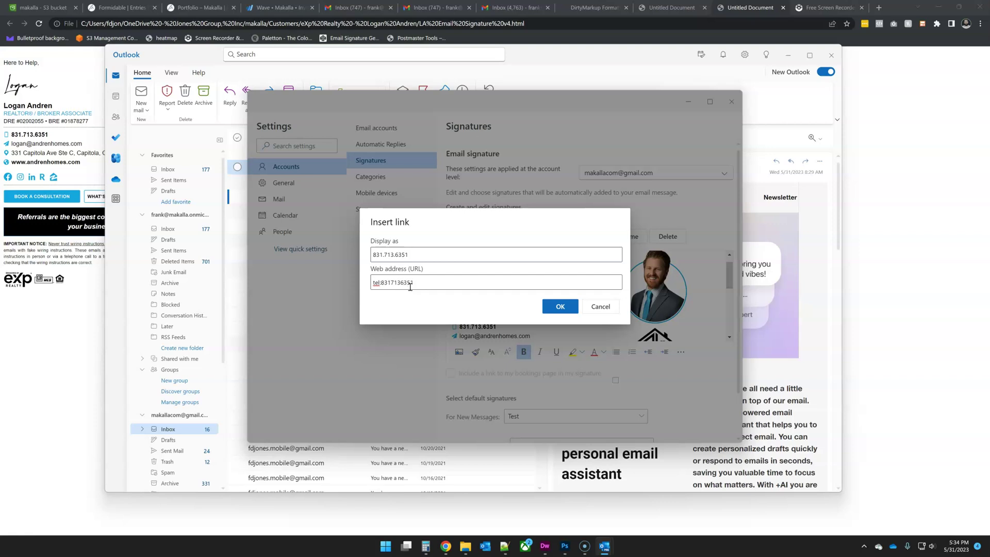
left_click(410, 283)
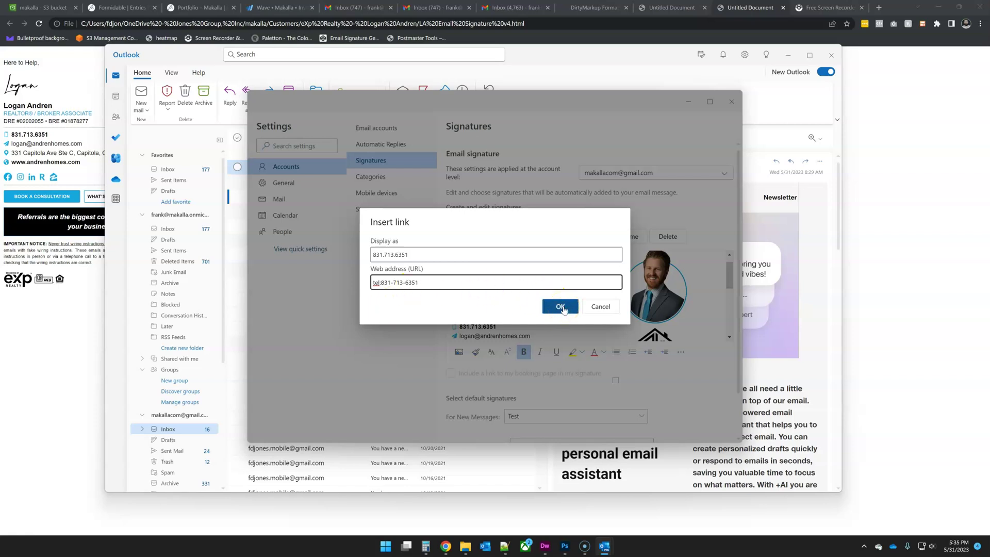
left_click(560, 307)
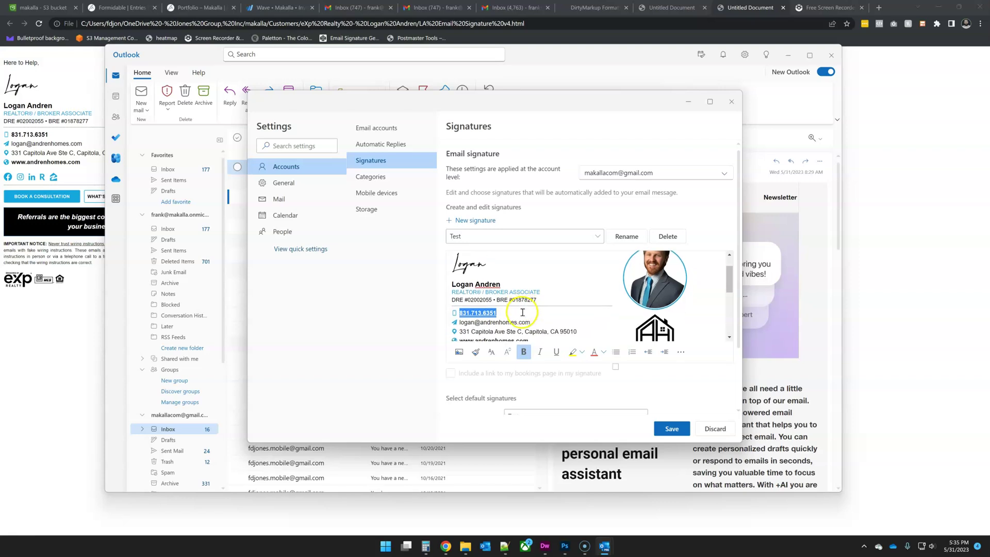
- Select the linked phone number and set its font colour to black
left_click(482, 312)
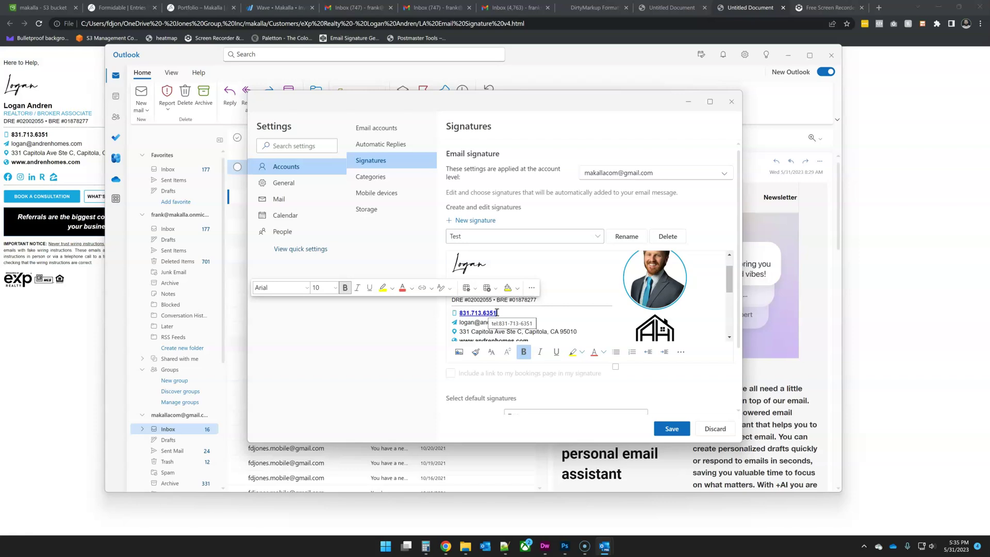
left_click_drag(496, 313, 455, 313)
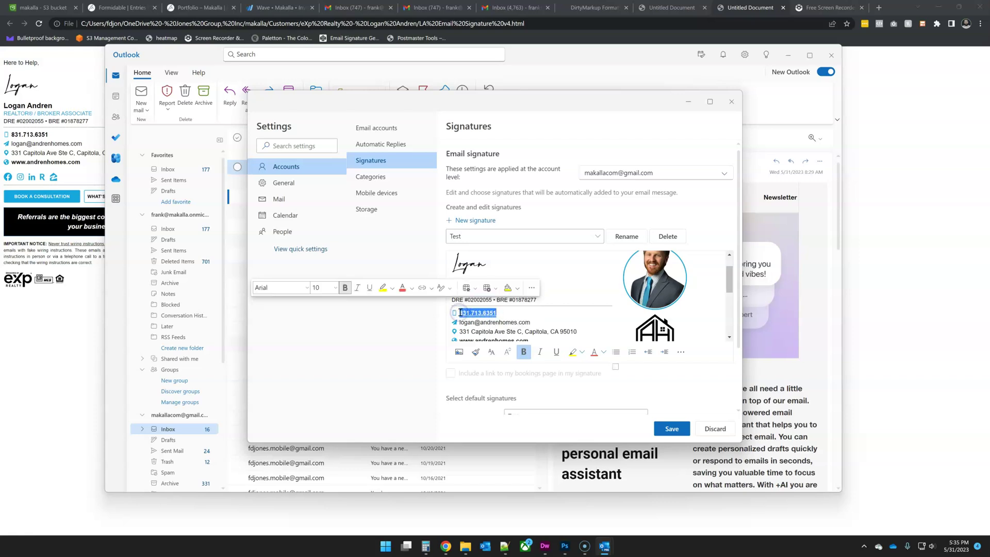
left_click(412, 289)
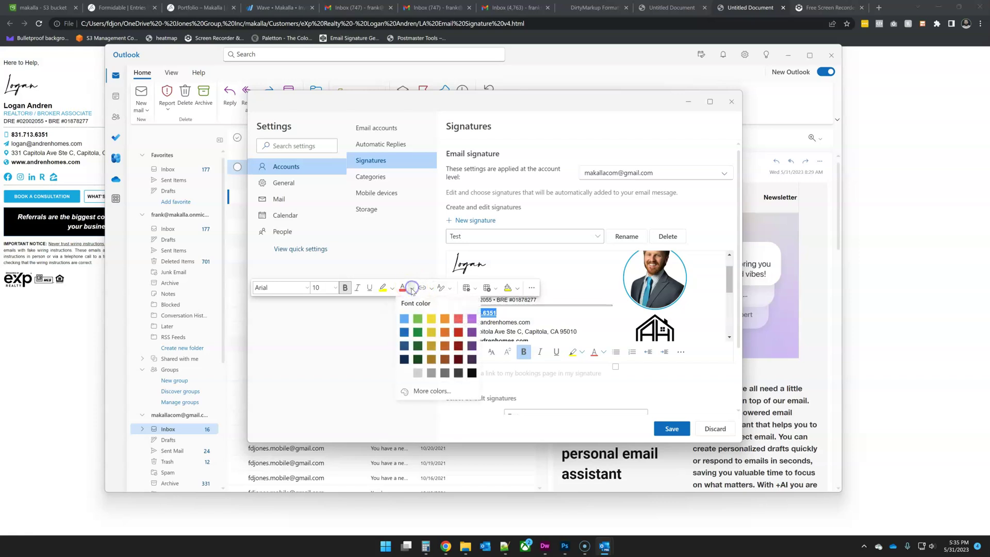
left_click(472, 374)
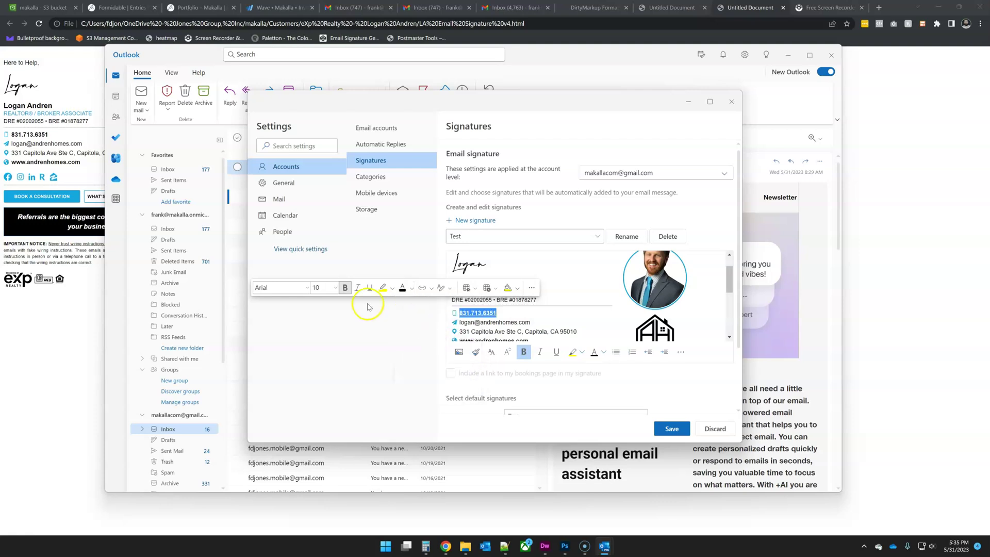
- Set the phone number's font size to 10
left_click(337, 292)
left_click(337, 289)
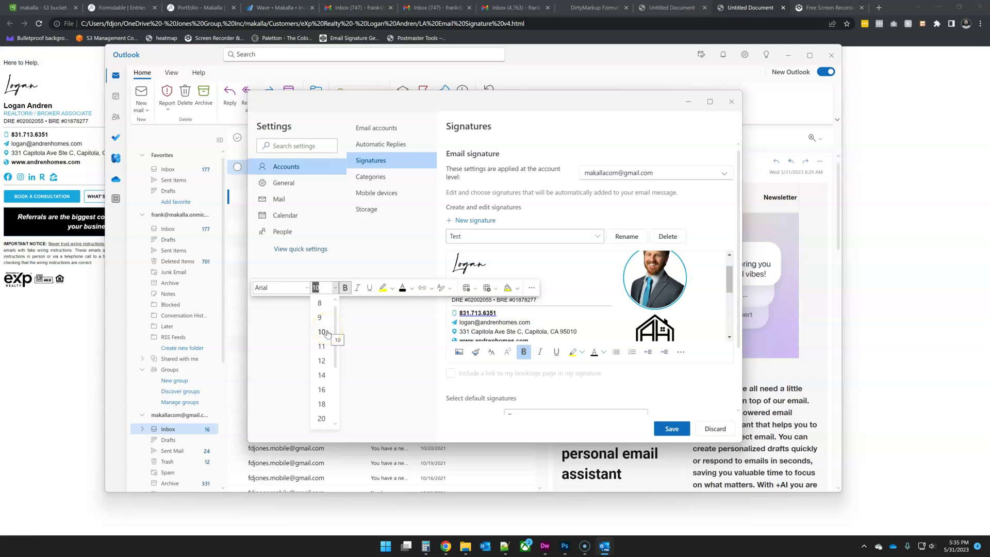
left_click(318, 287)
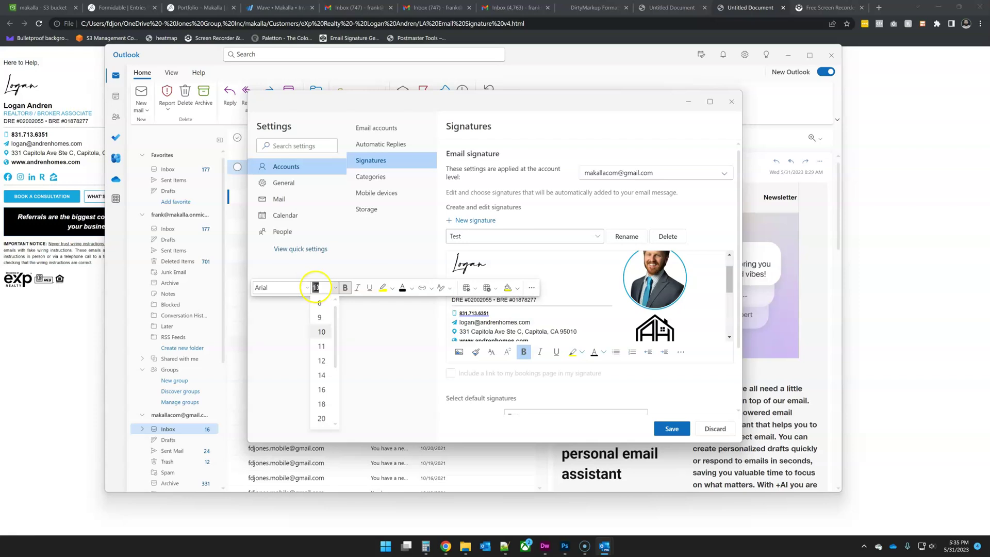
left_click(327, 333)
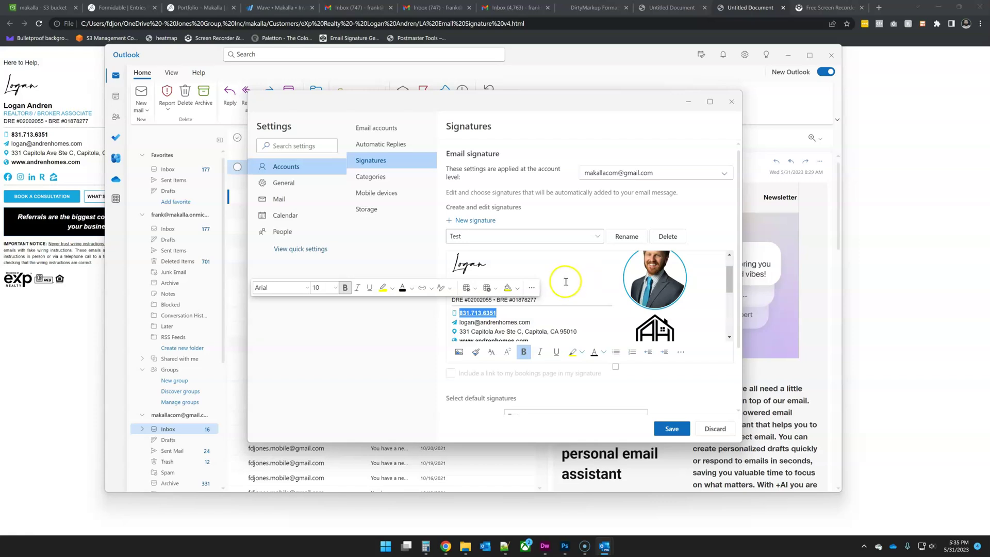
left_click(335, 288)
left_click(323, 332)
left_click(572, 282)
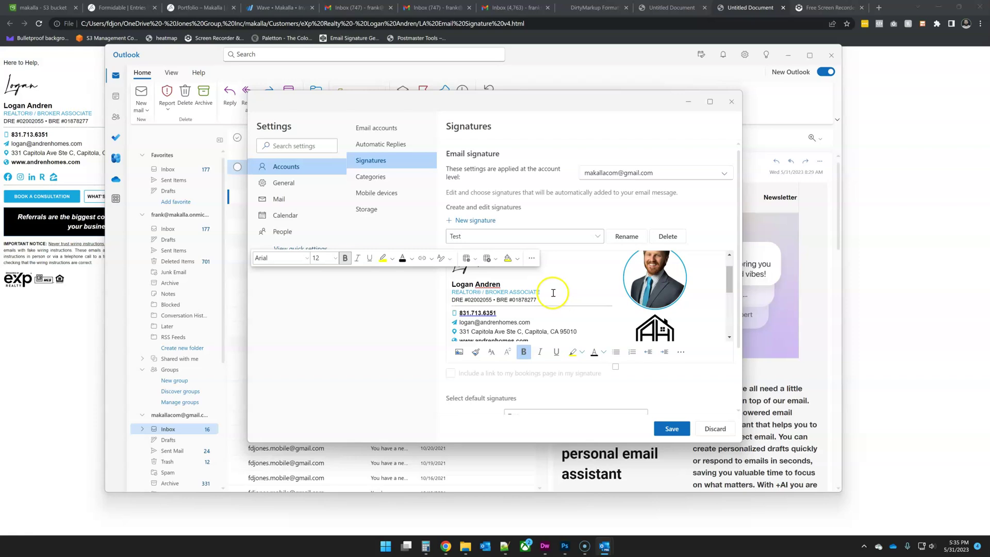
- Save the Test signature changes, close Settings and start a new email
left_click(672, 429)
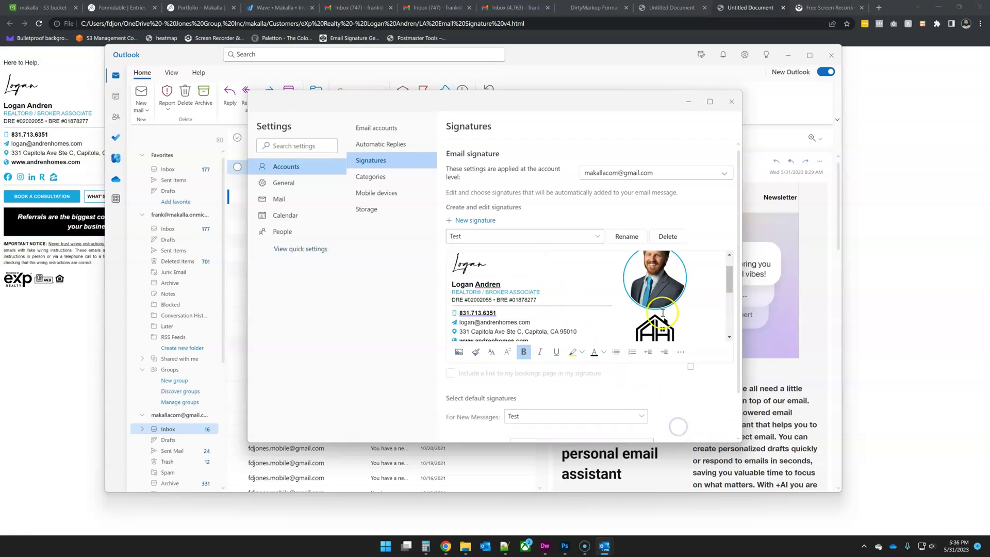
left_click(731, 102)
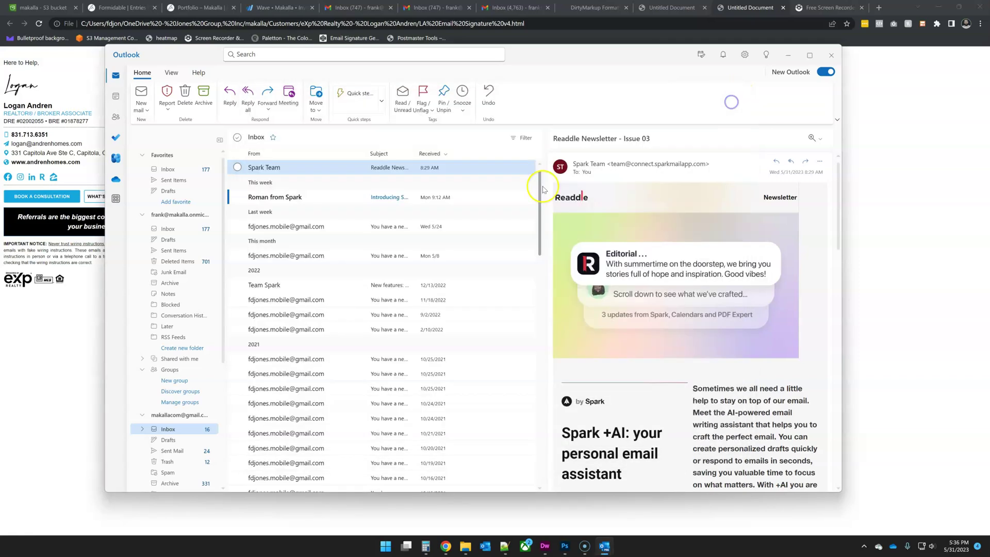
left_click(137, 105)
left_click(138, 93)
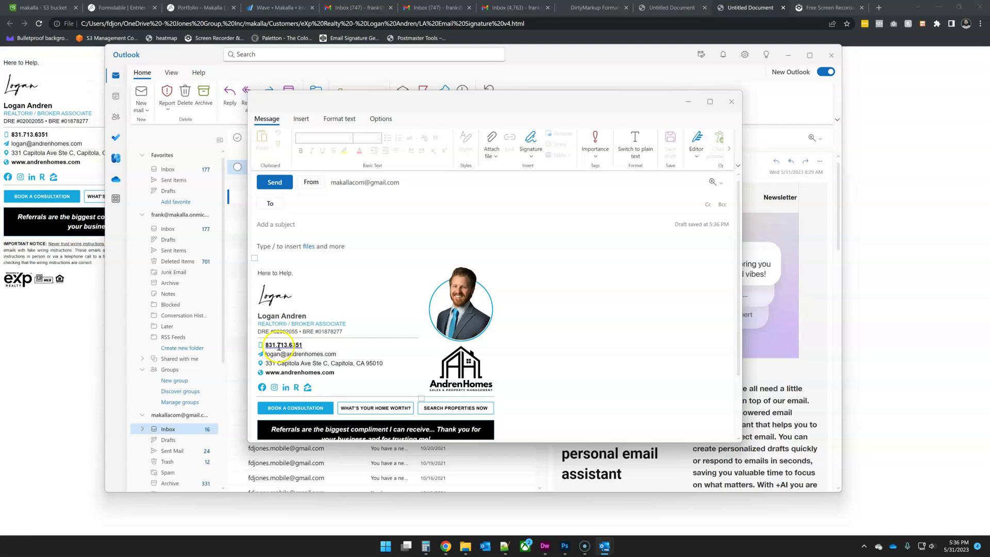
- Address the email to the Gmail contact, give it the subject Test 2, and send it
left_click(331, 206)
type("mak")
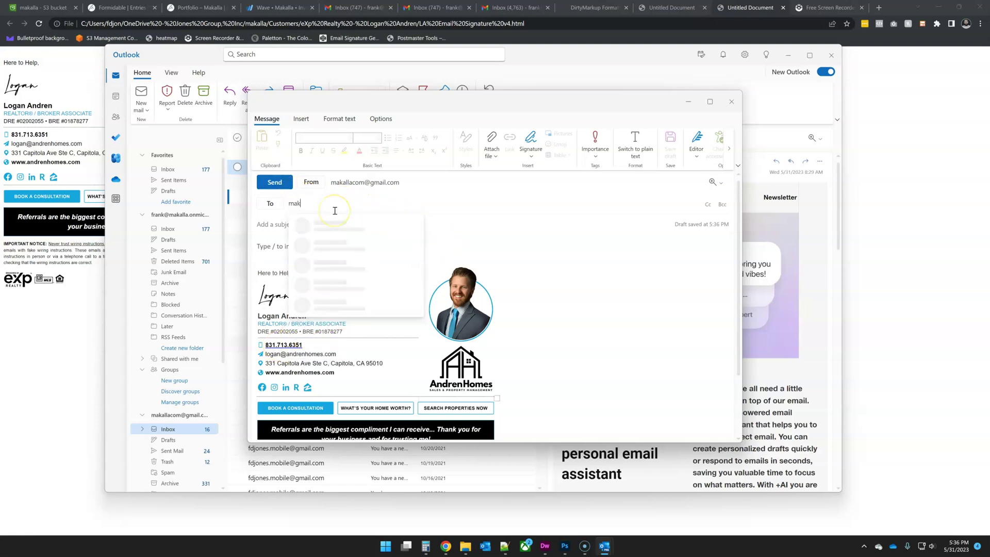
type("alla")
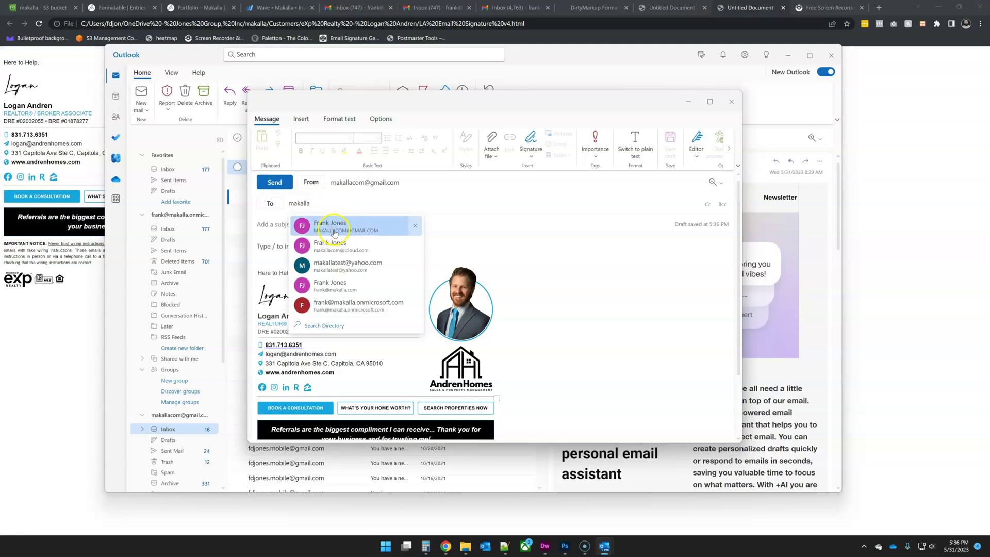
left_click(335, 233)
left_click(298, 226)
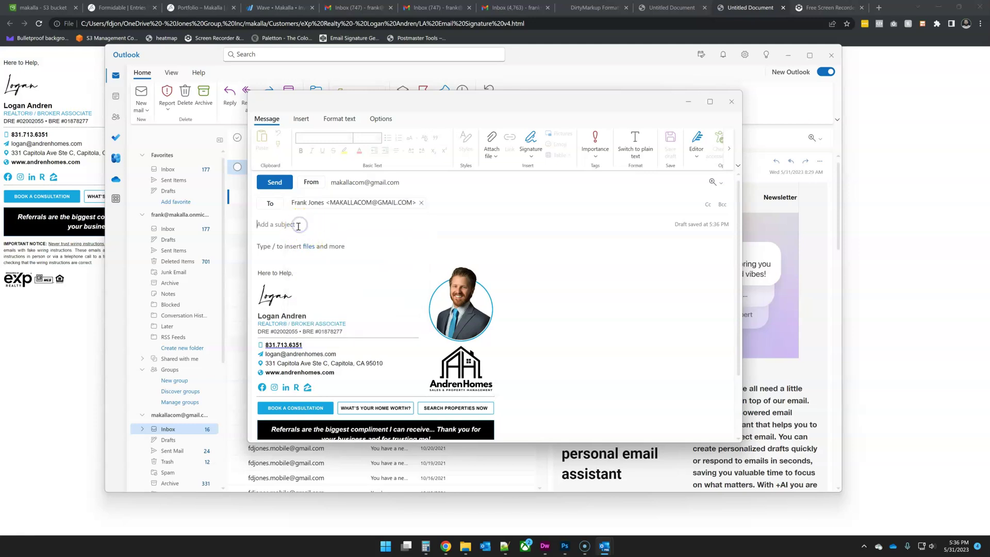
type("Test 2")
scroll(330, 310, "down", 1)
left_click(275, 183)
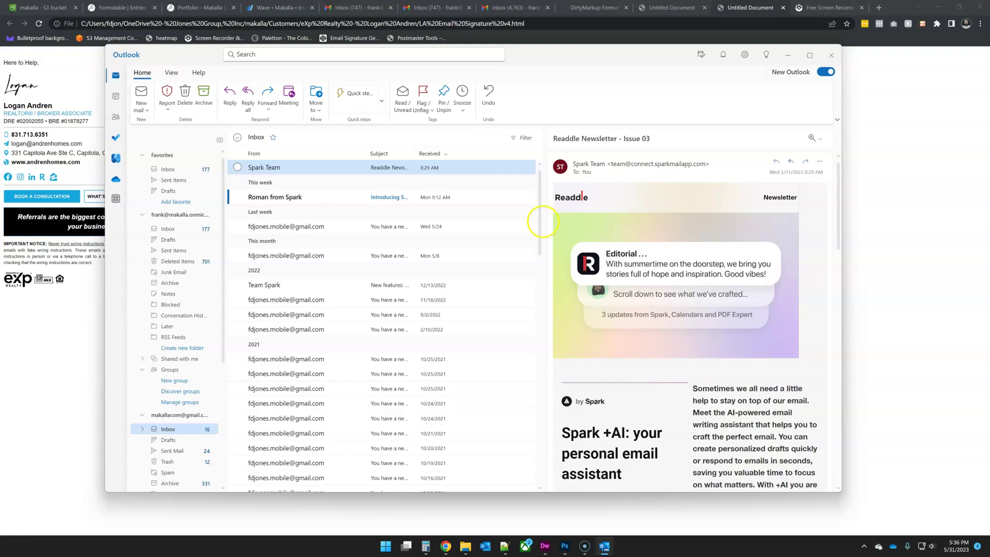
left_click(538, 228)
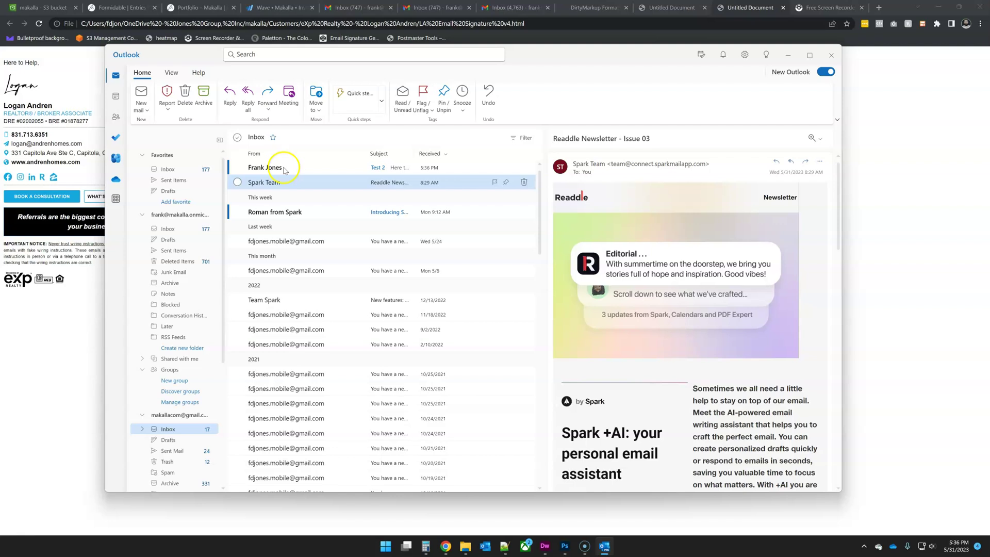
left_click(279, 168)
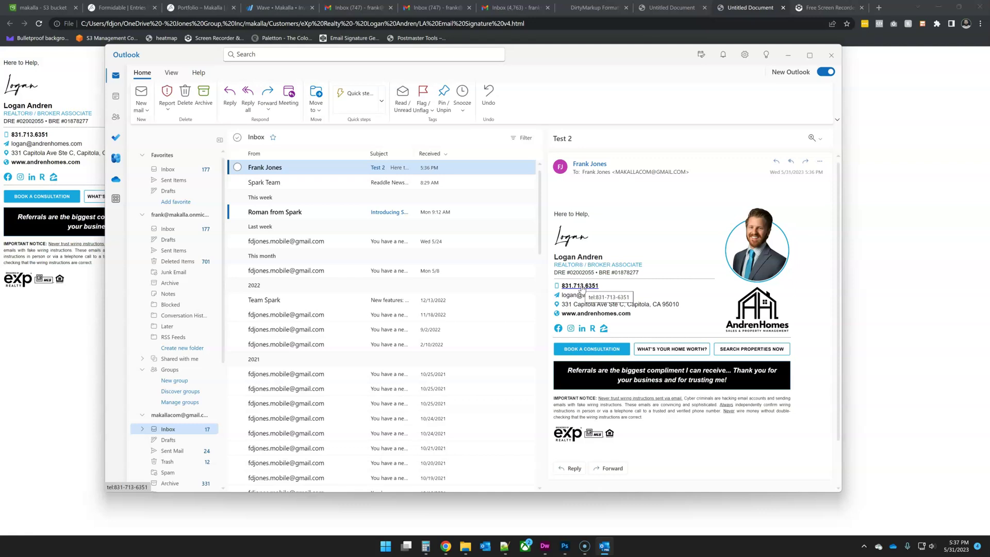
left_click(580, 287)
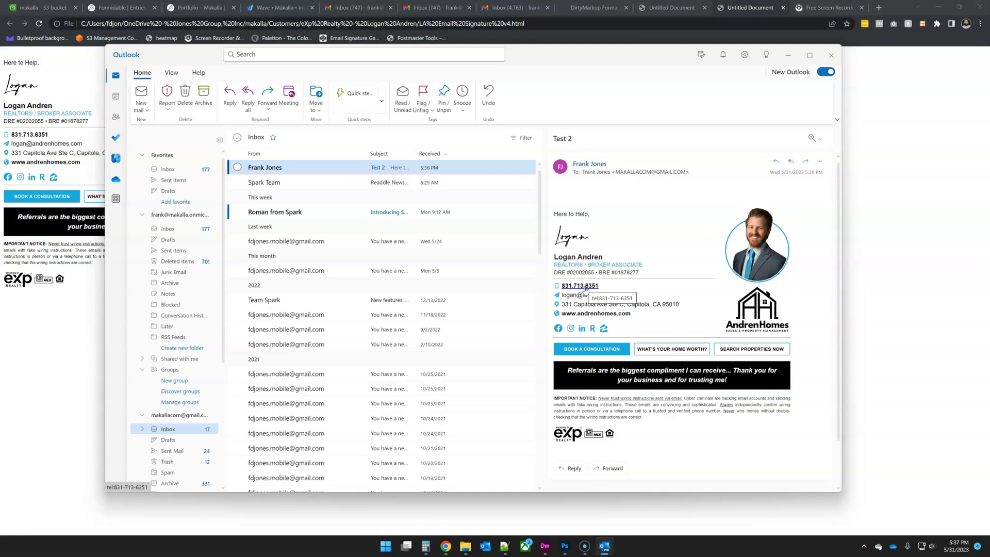
left_click(613, 233)
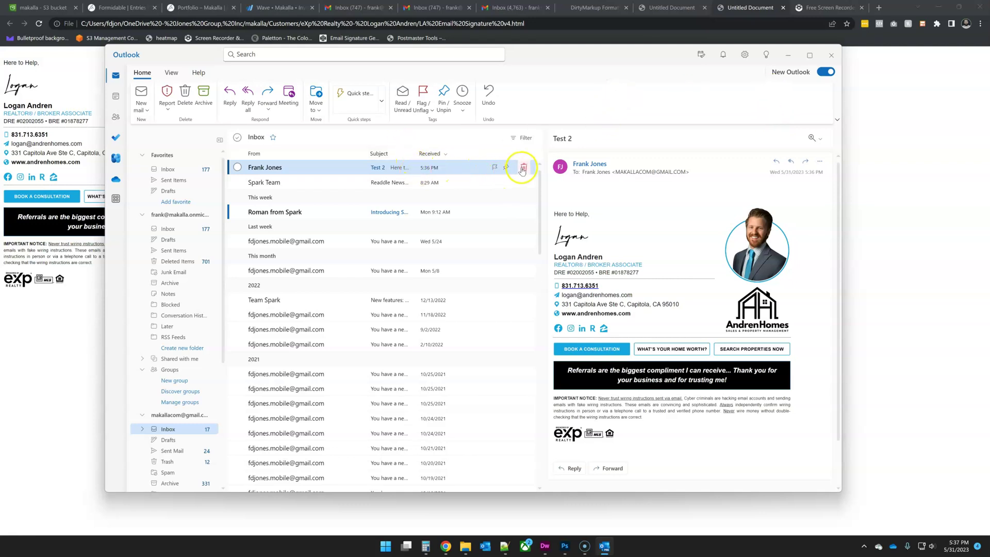
- Delete the test email and go to the Signatures page of the full Outlook settings
left_click(522, 169)
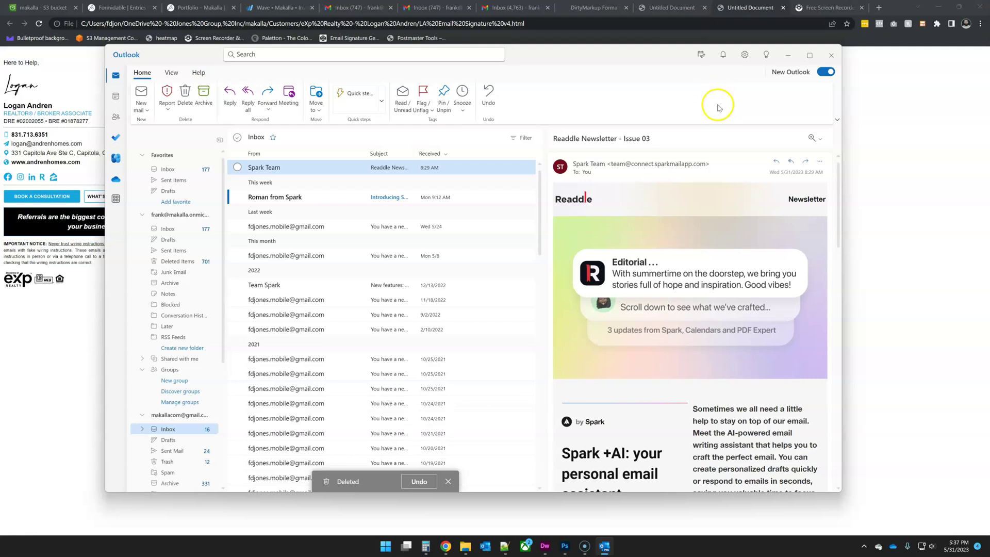
left_click(745, 55)
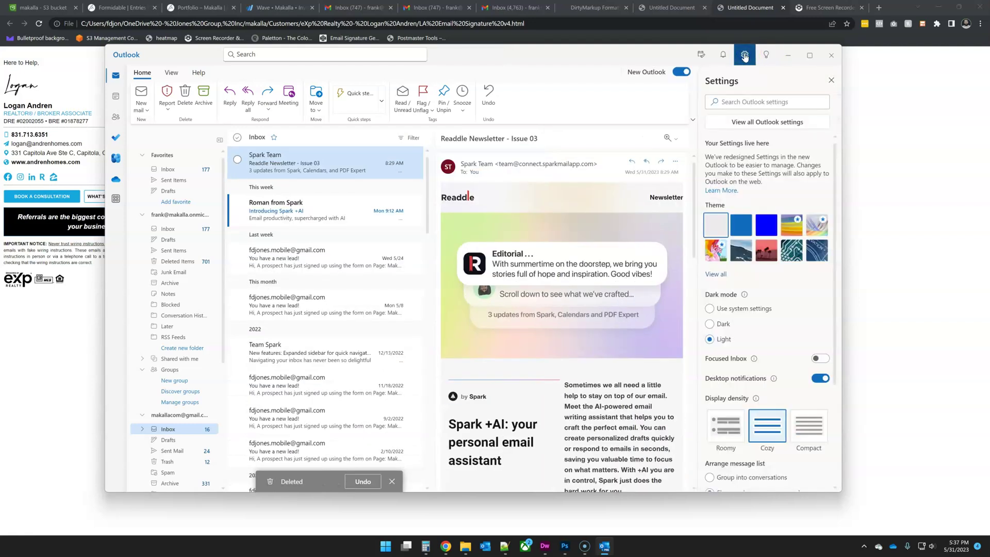
left_click(762, 121)
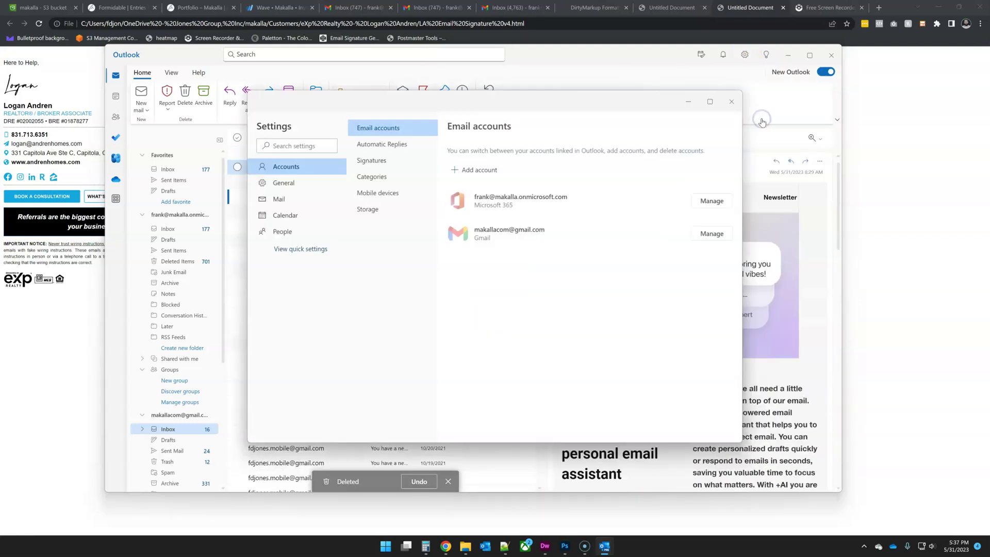
left_click(378, 160)
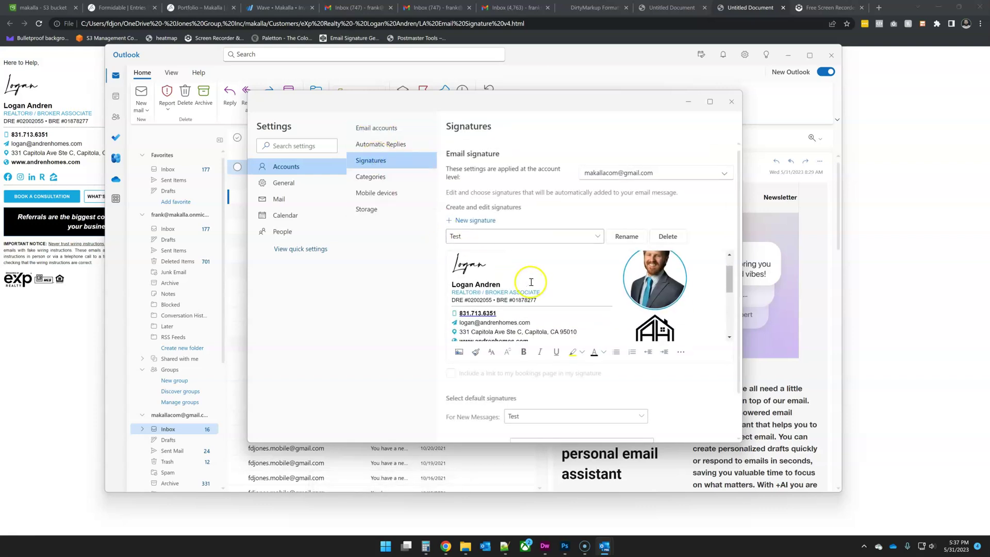
- Select the signature's phone number and clear the tel: address from its link
left_click_drag(496, 313, 460, 313)
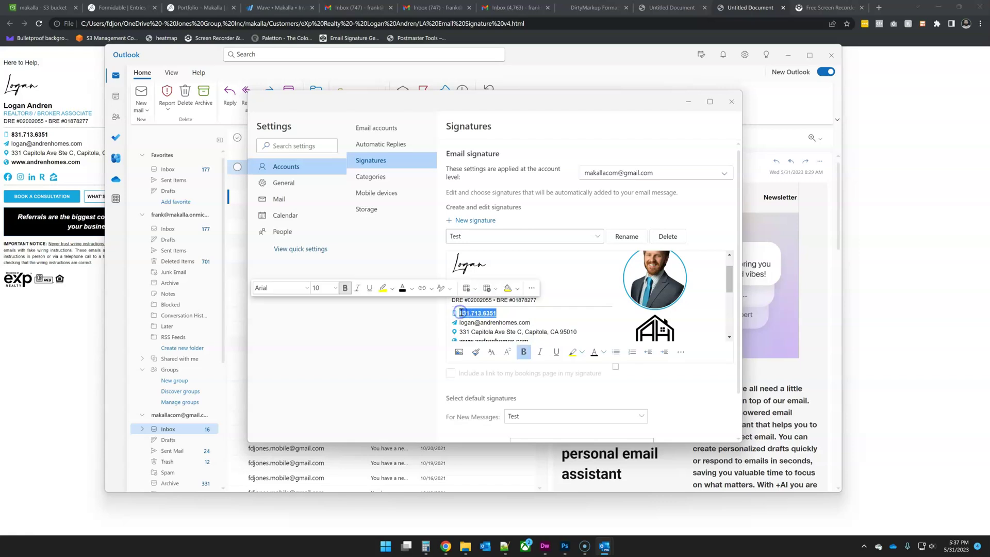
left_click(426, 289)
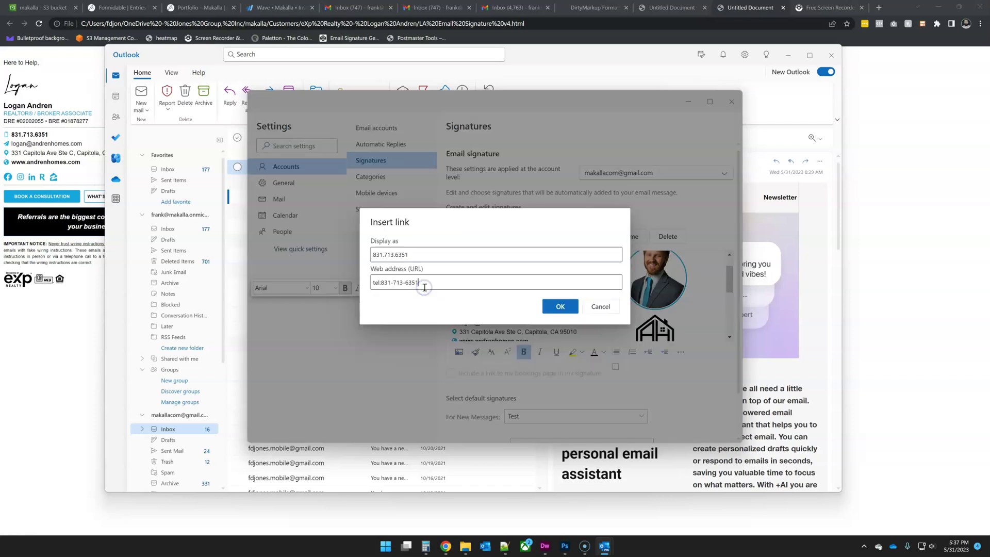
key("ctrl+a")
key("BackSpace")
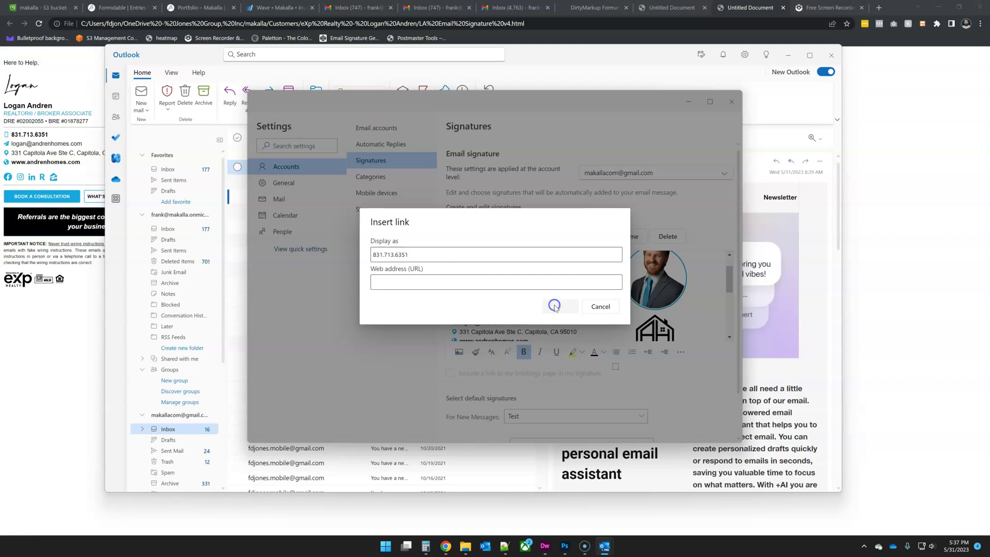
left_click(594, 306)
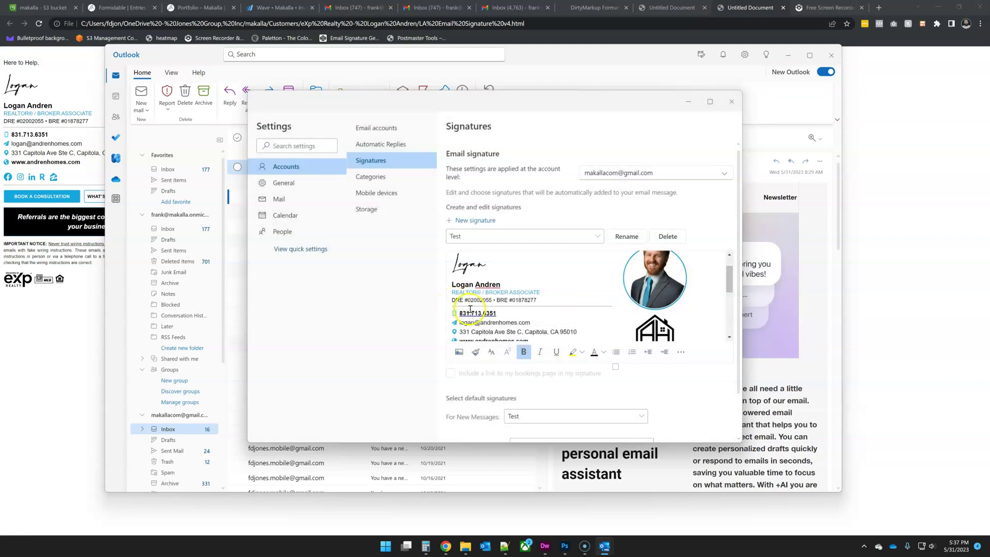
double_click(478, 314)
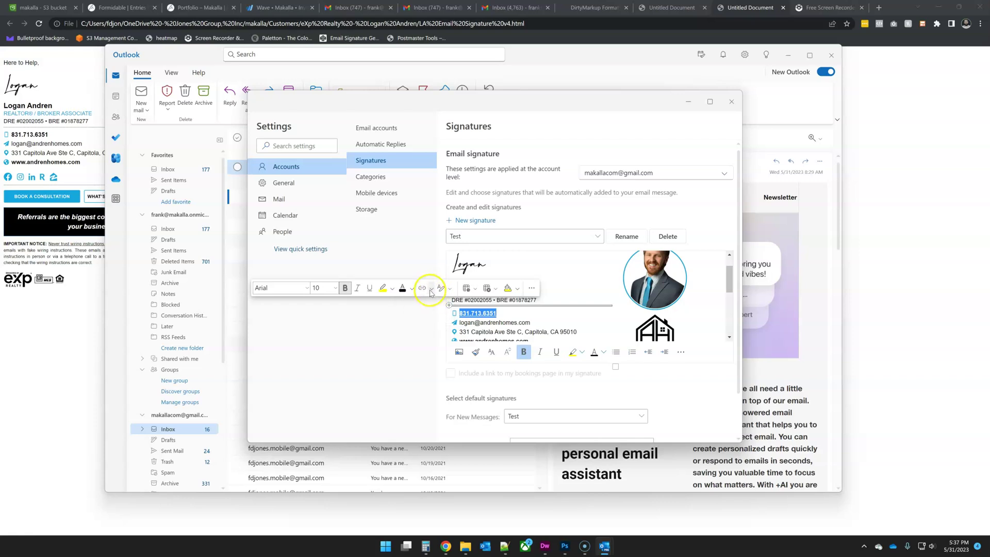
left_click(433, 289)
left_click(433, 290)
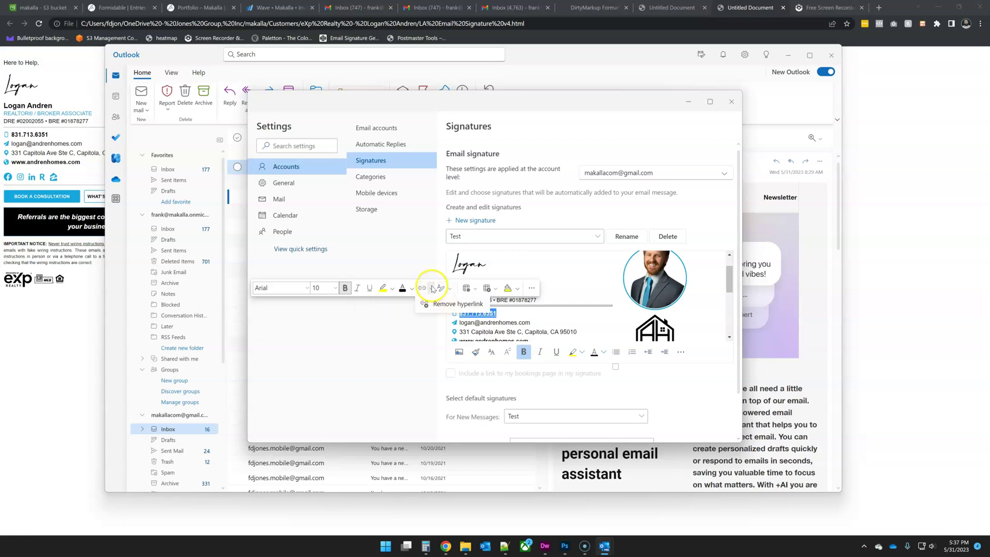
left_click(405, 319)
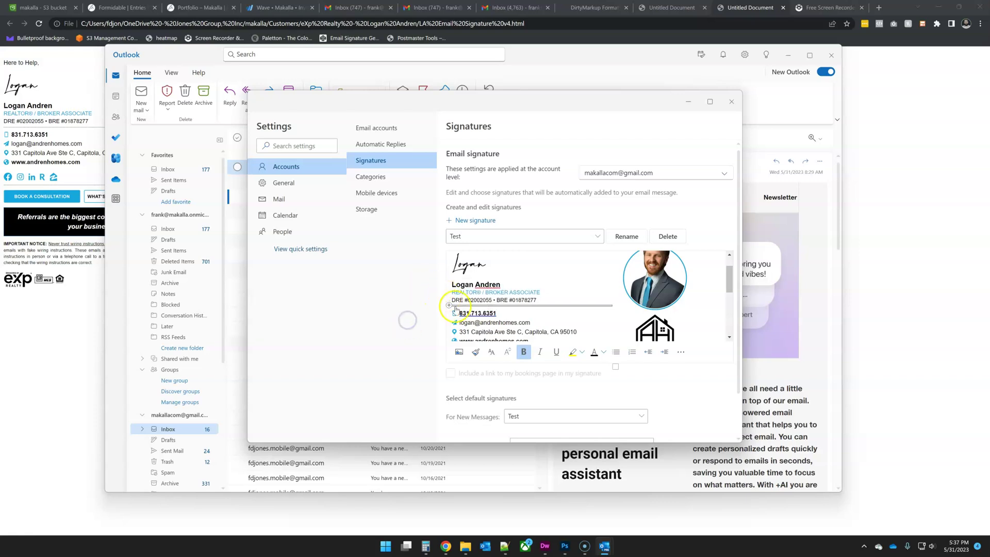
left_click_drag(497, 315, 459, 313)
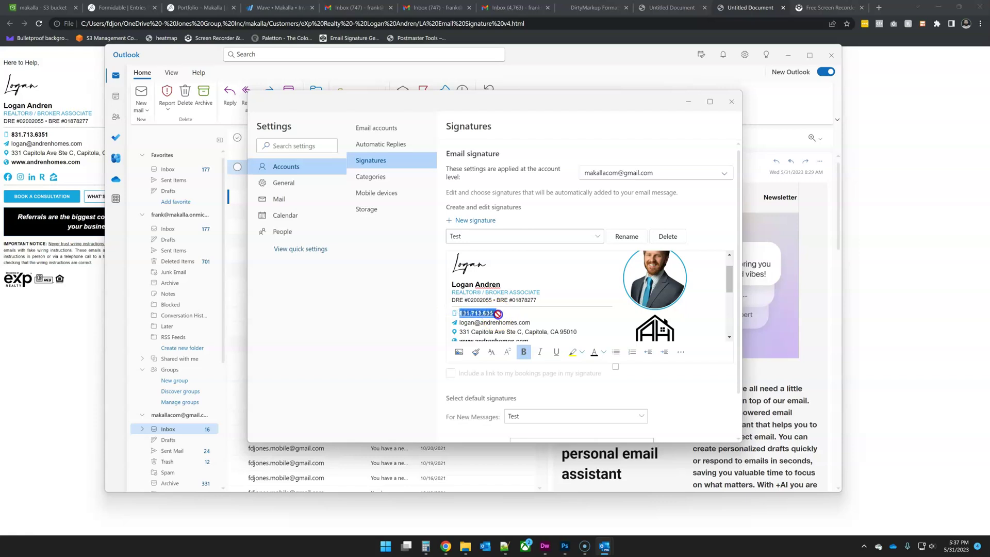
left_click(499, 314)
left_click_drag(499, 314, 461, 312)
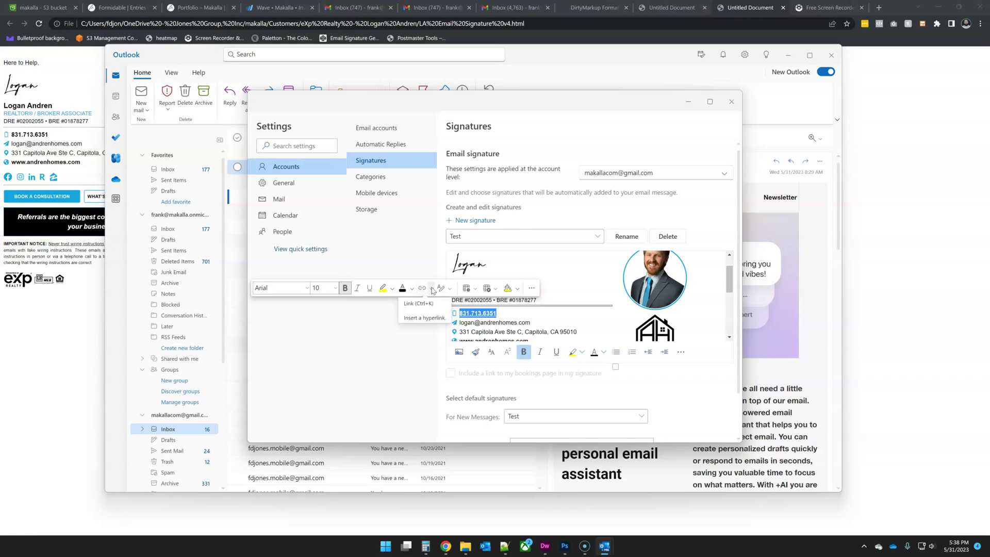
left_click(432, 290)
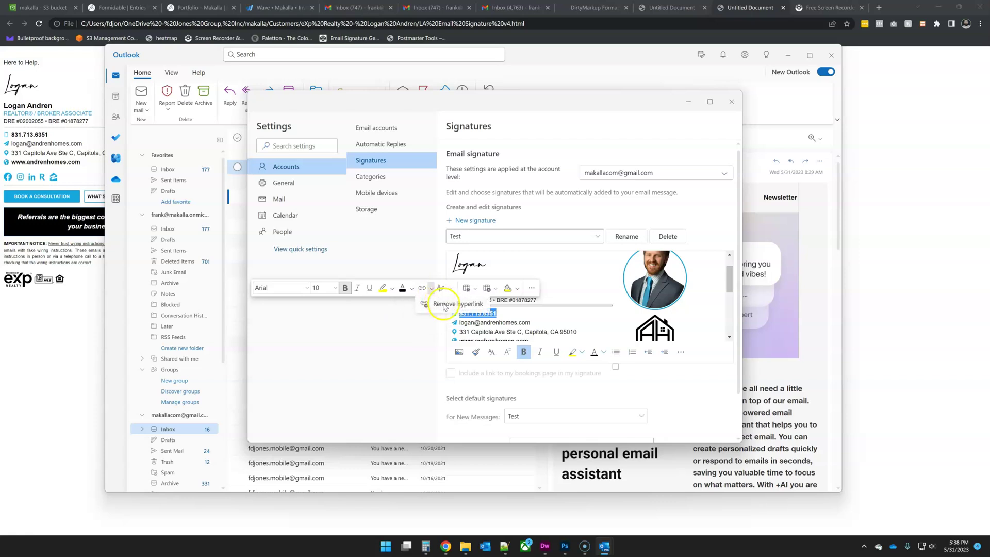
left_click(444, 305)
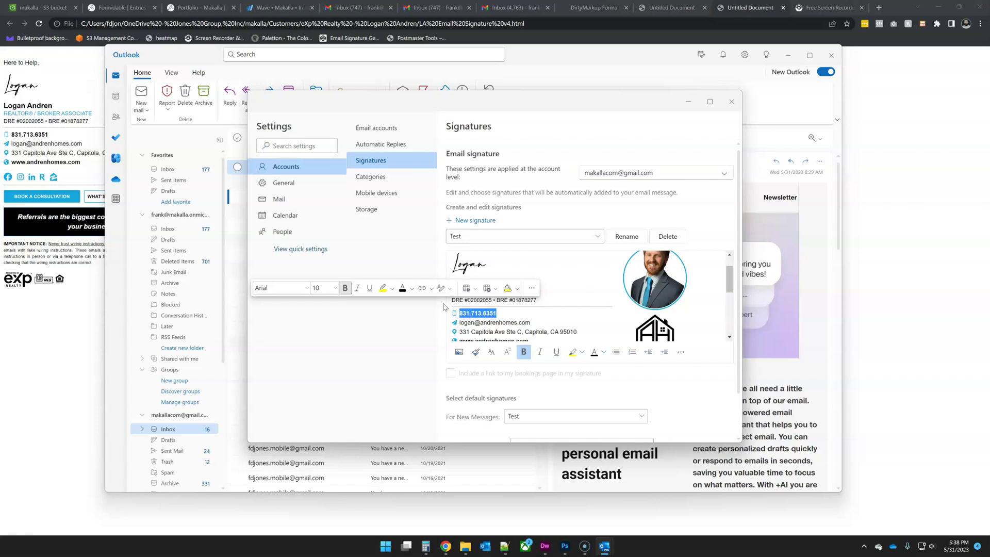
- Make the phone number black at size 10 and save the signature
left_click(412, 289)
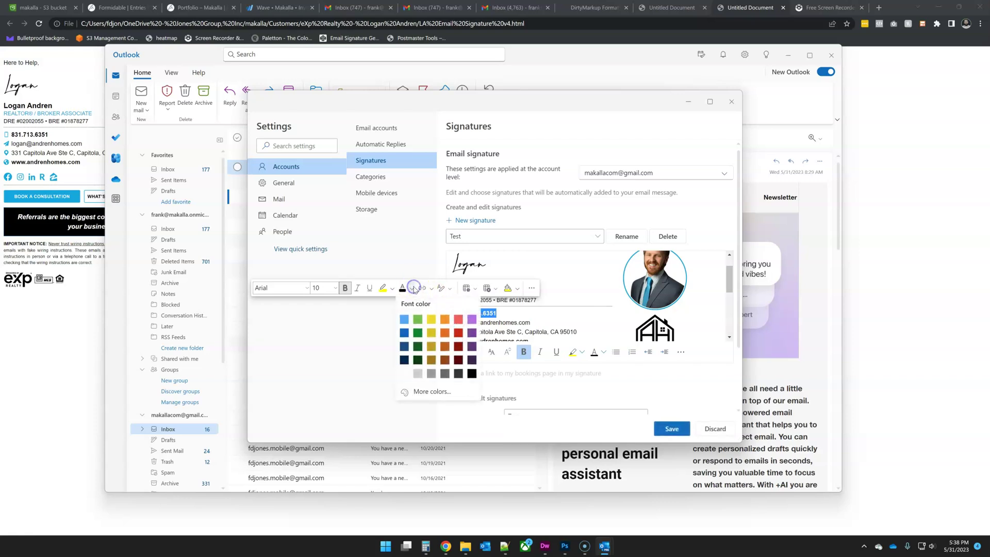
left_click(471, 373)
left_click(334, 288)
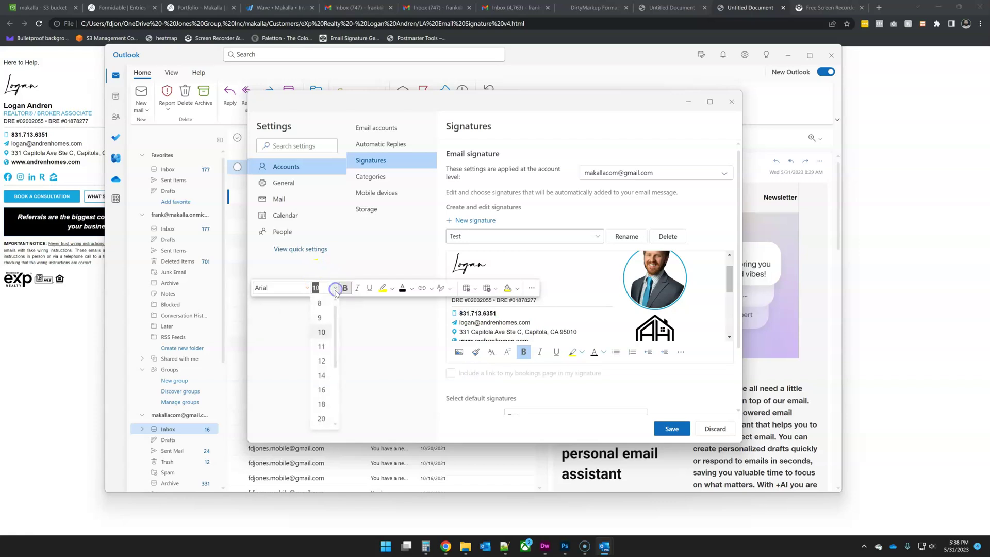
left_click(322, 331)
left_click(588, 311)
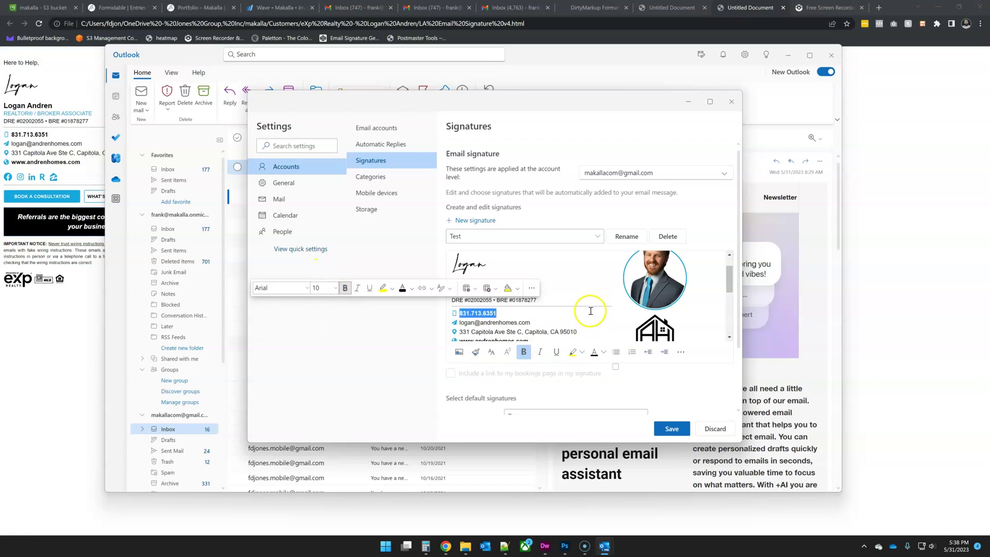
left_click(672, 428)
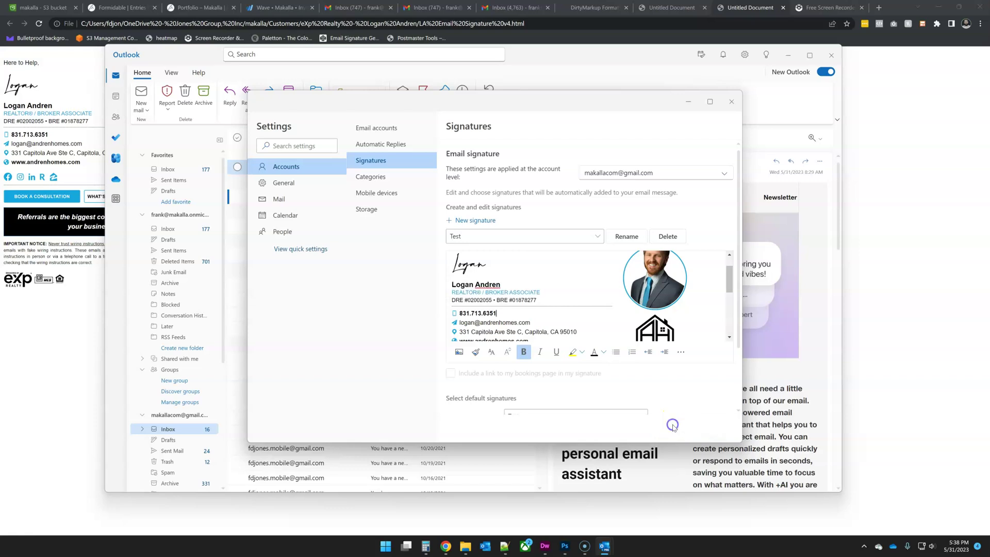
- Close Settings and send a new email titled Test 3 to the Gmail contact
left_click(731, 101)
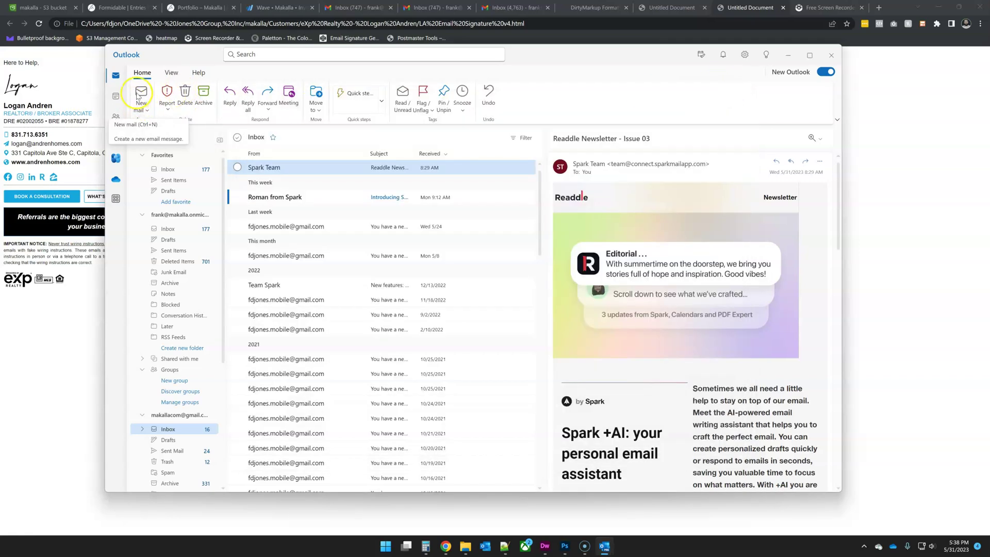
left_click(141, 93)
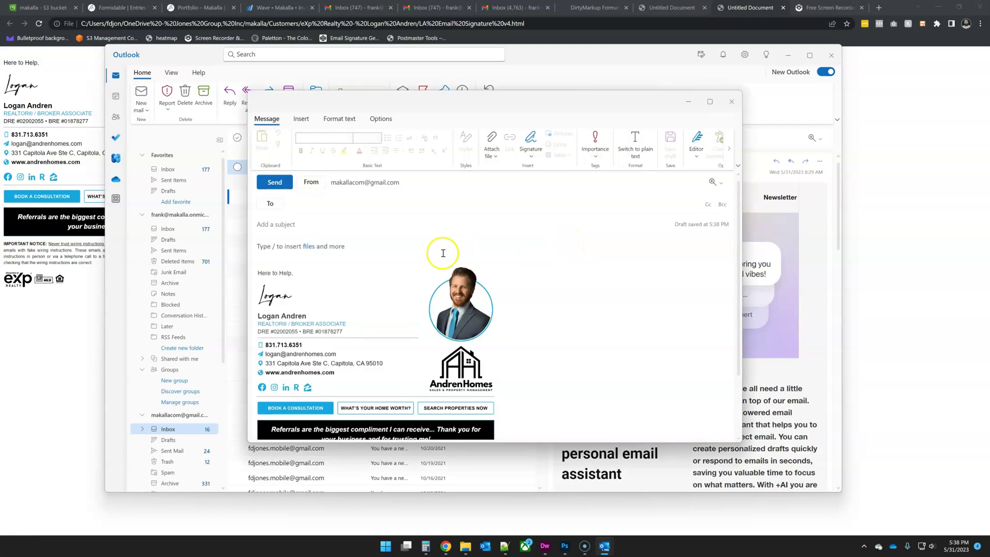
left_click(308, 204)
type("fra")
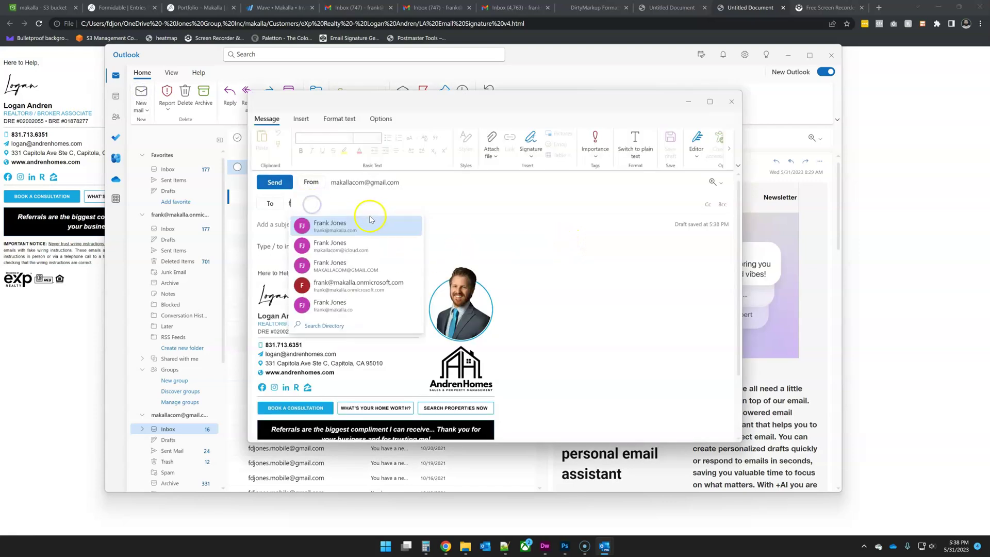
left_click(354, 267)
left_click(327, 229)
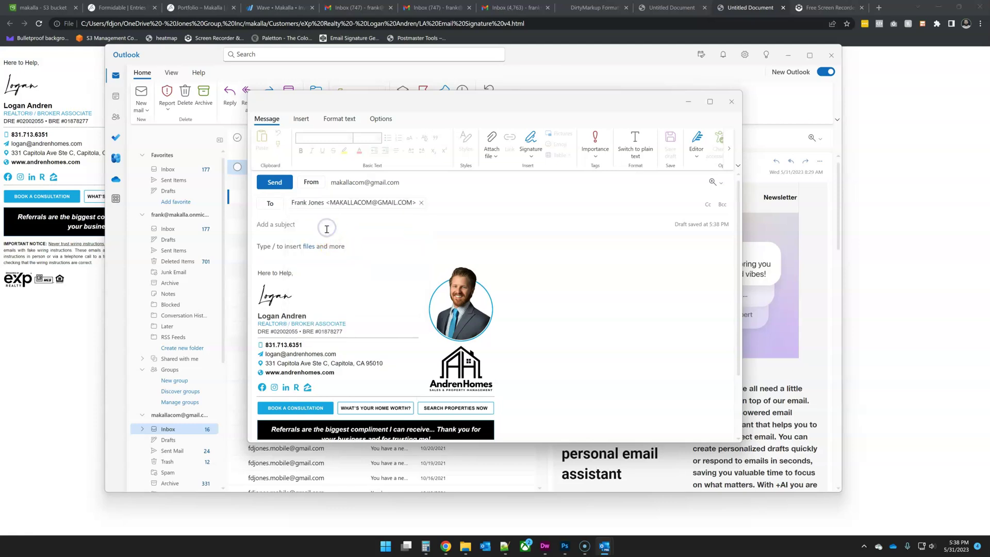
type("Test 3")
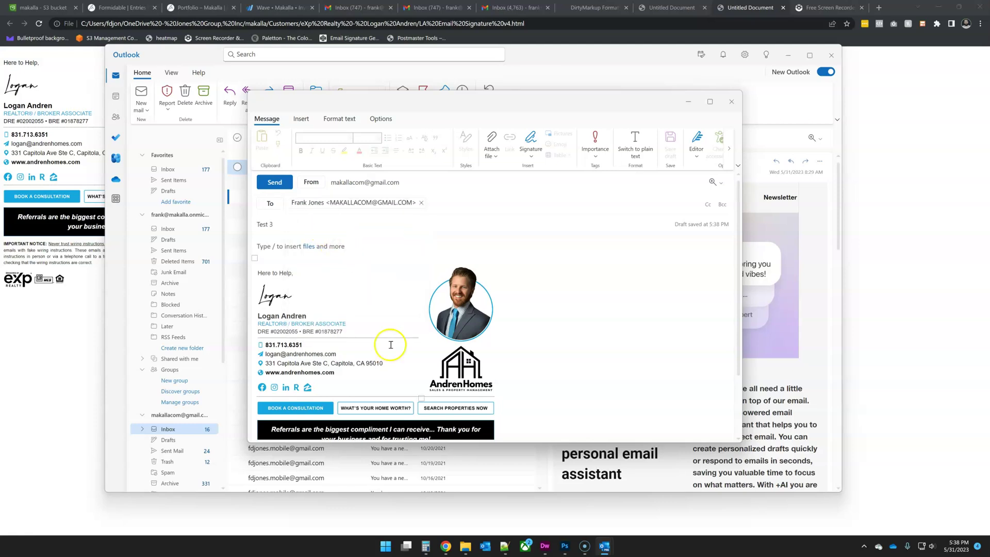
left_click(276, 185)
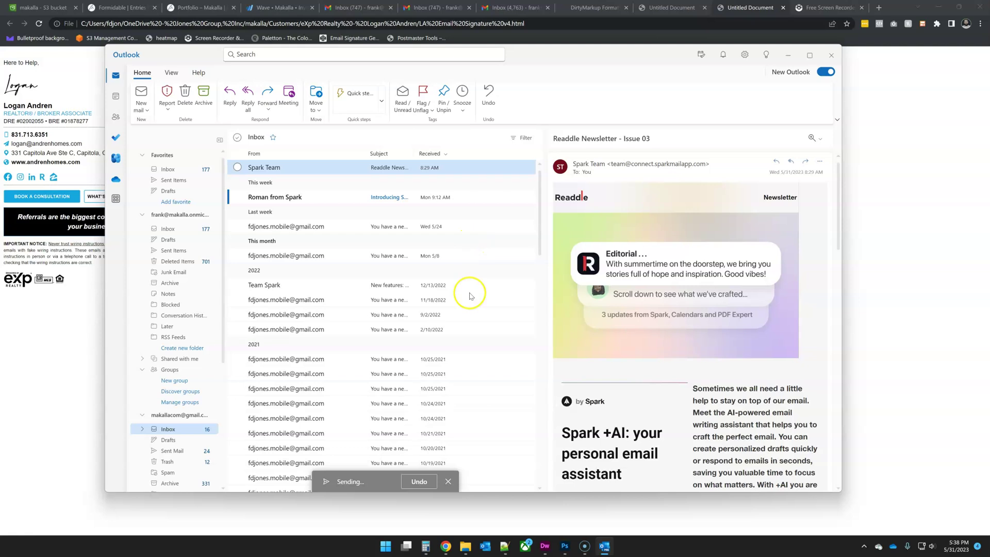
- Switch to the Gmail tab, view the received Test email's signature, and return to the inbox
mouse_move(443, 544)
left_click(439, 521)
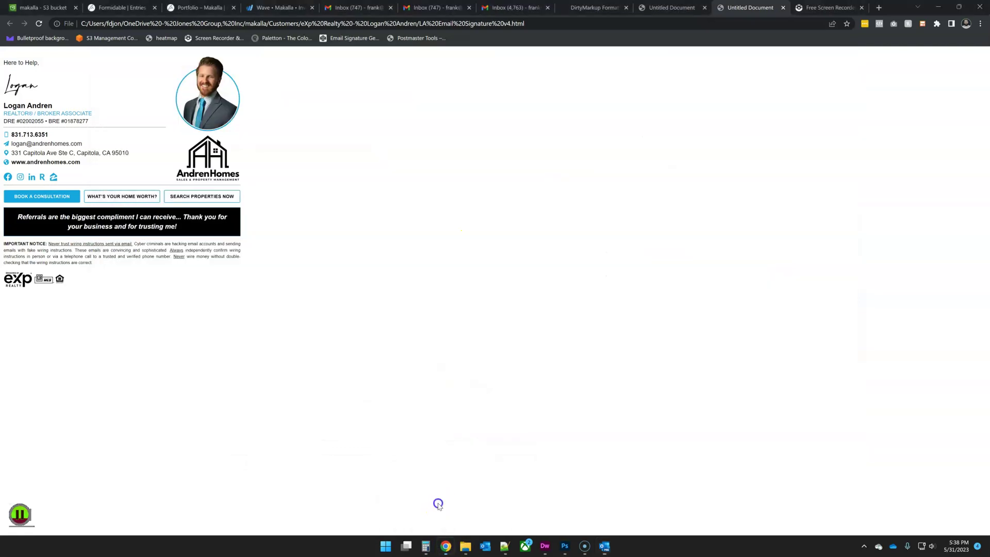
left_click(516, 7)
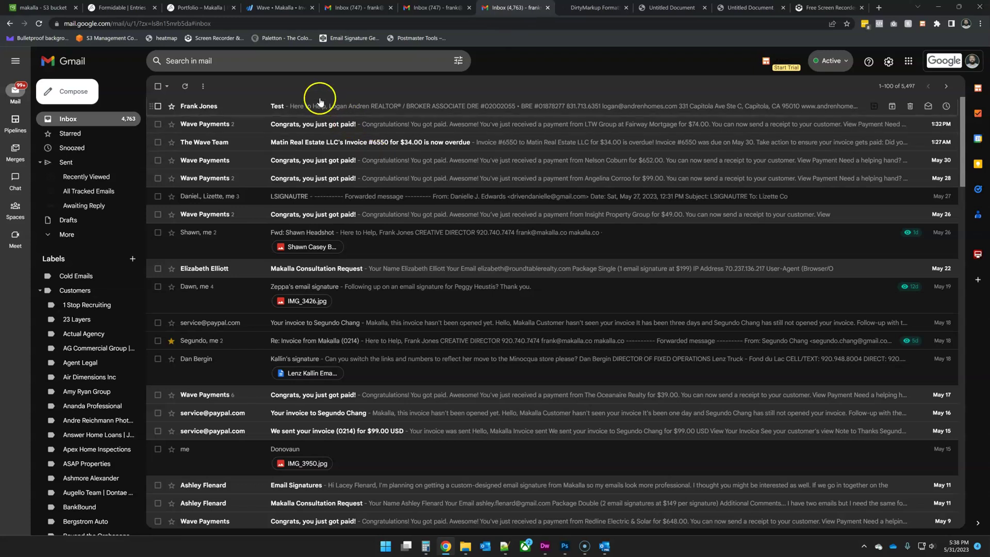
left_click(264, 107)
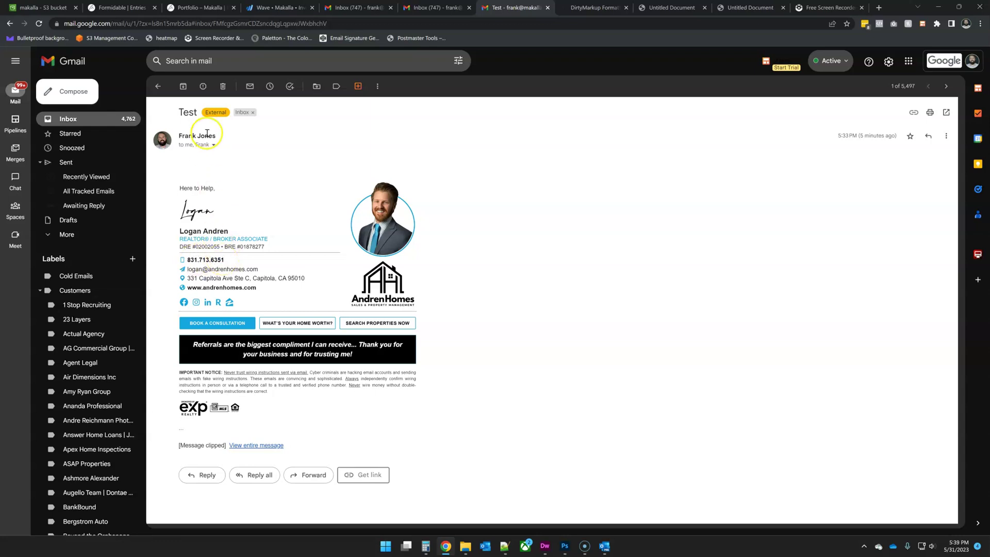
left_click(158, 86)
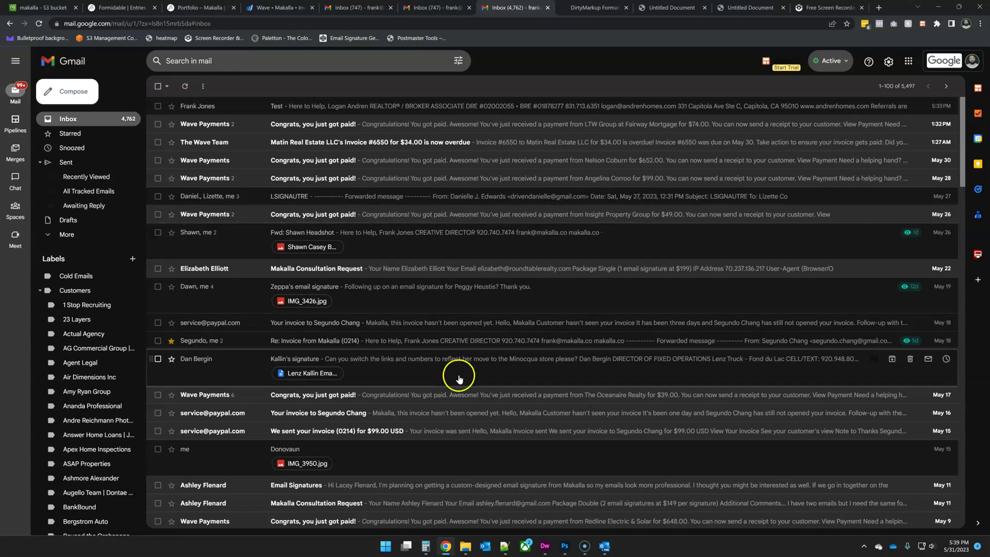
- Switch back to Outlook and open the received Test 3 email to view its signature
mouse_move(547, 548)
left_click(605, 547)
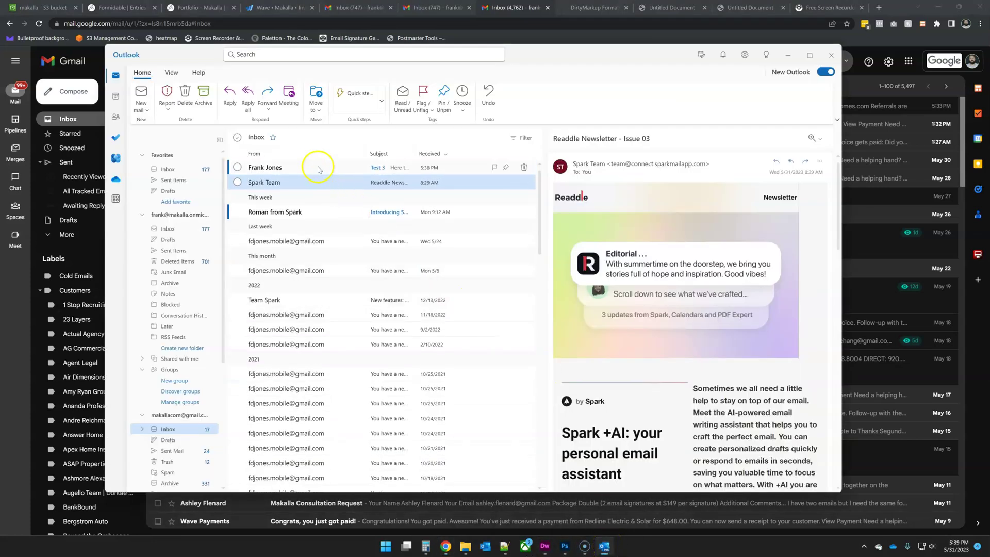
left_click(314, 167)
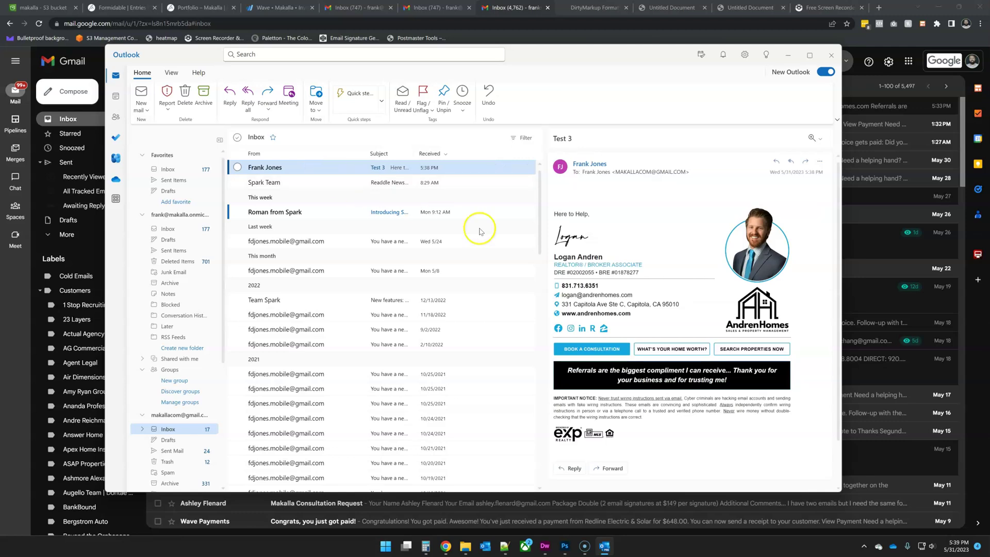